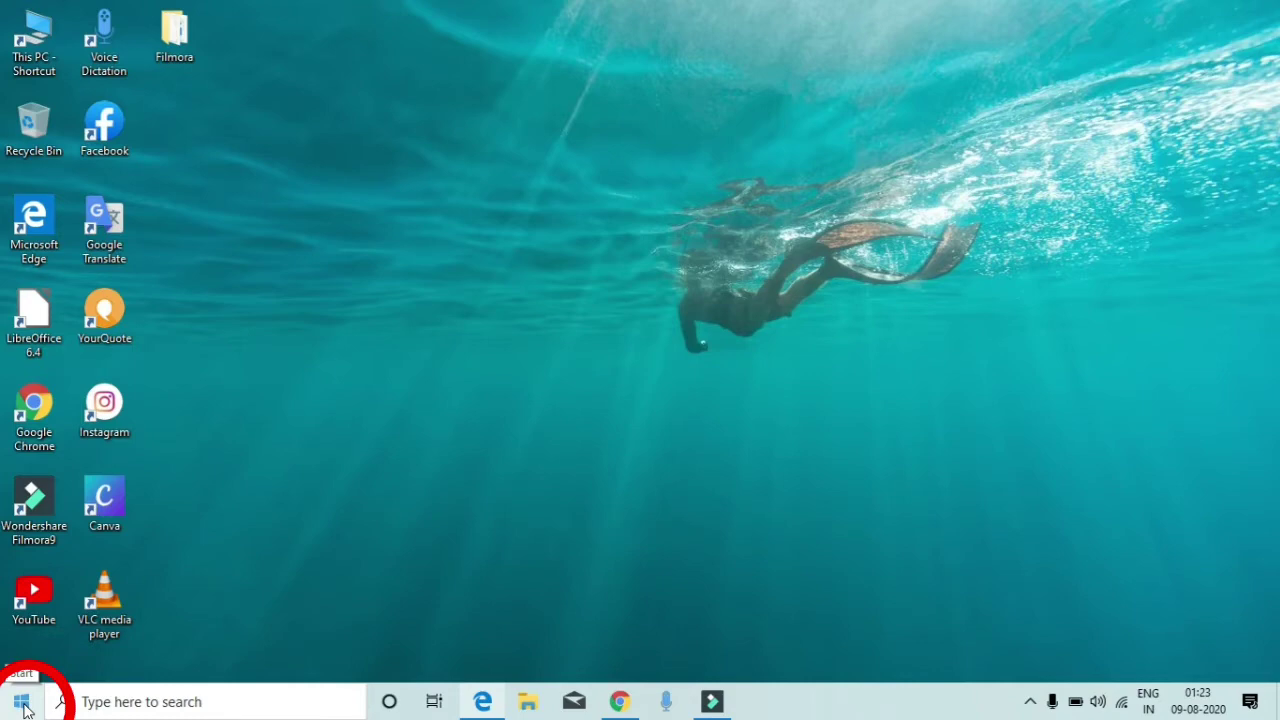
Look through the installed apps in the Start list and expand the Chrome Apps folder.
left_click(23, 705)
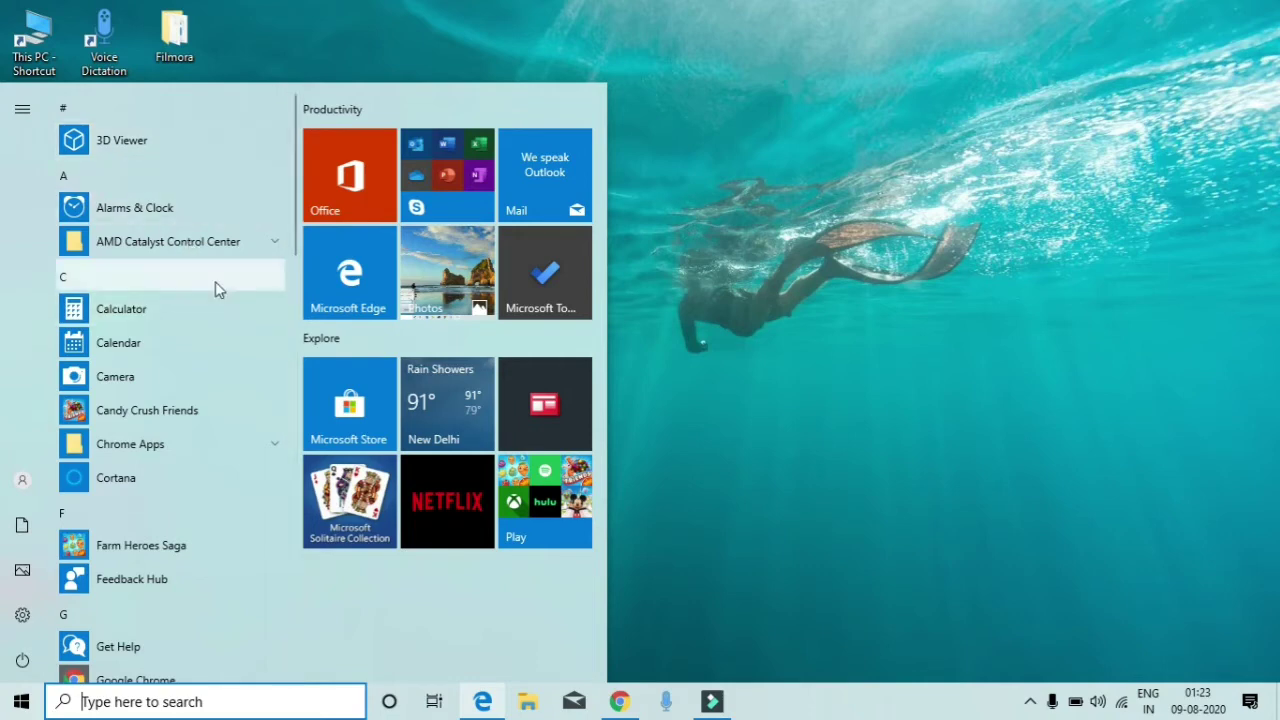
scroll(290, 230, "down", 1)
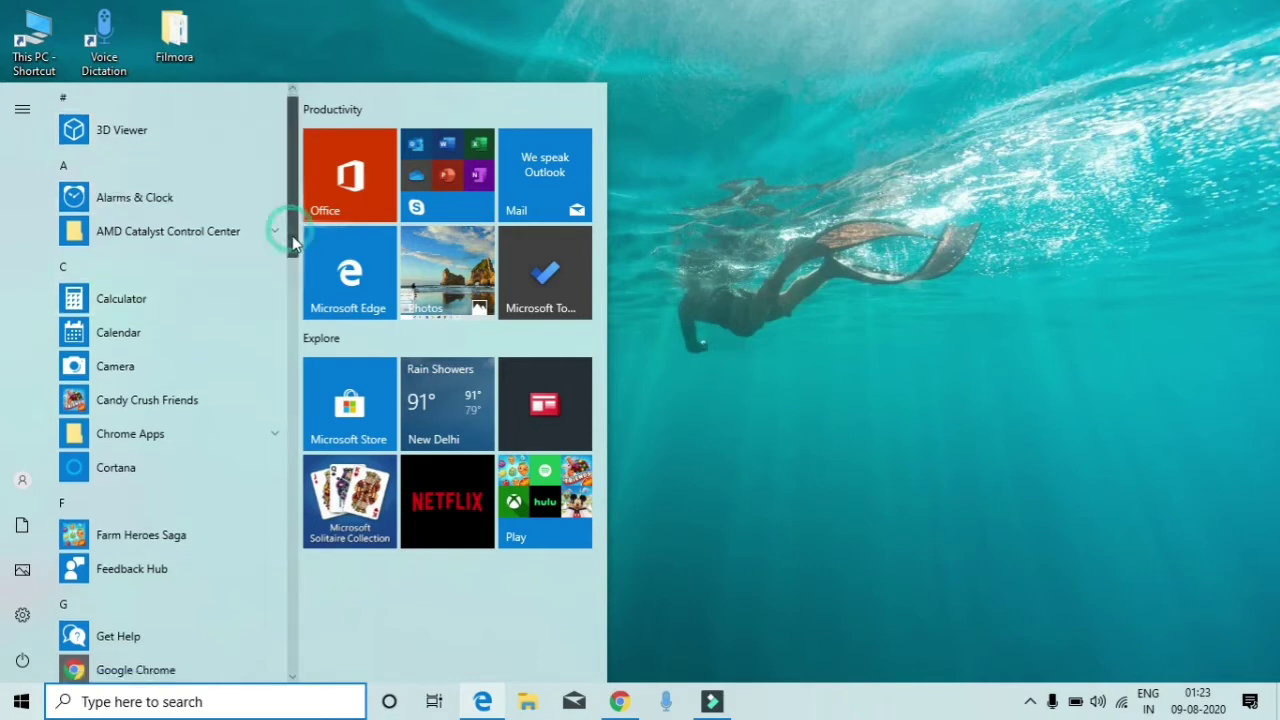
scroll(291, 228, "up", 1)
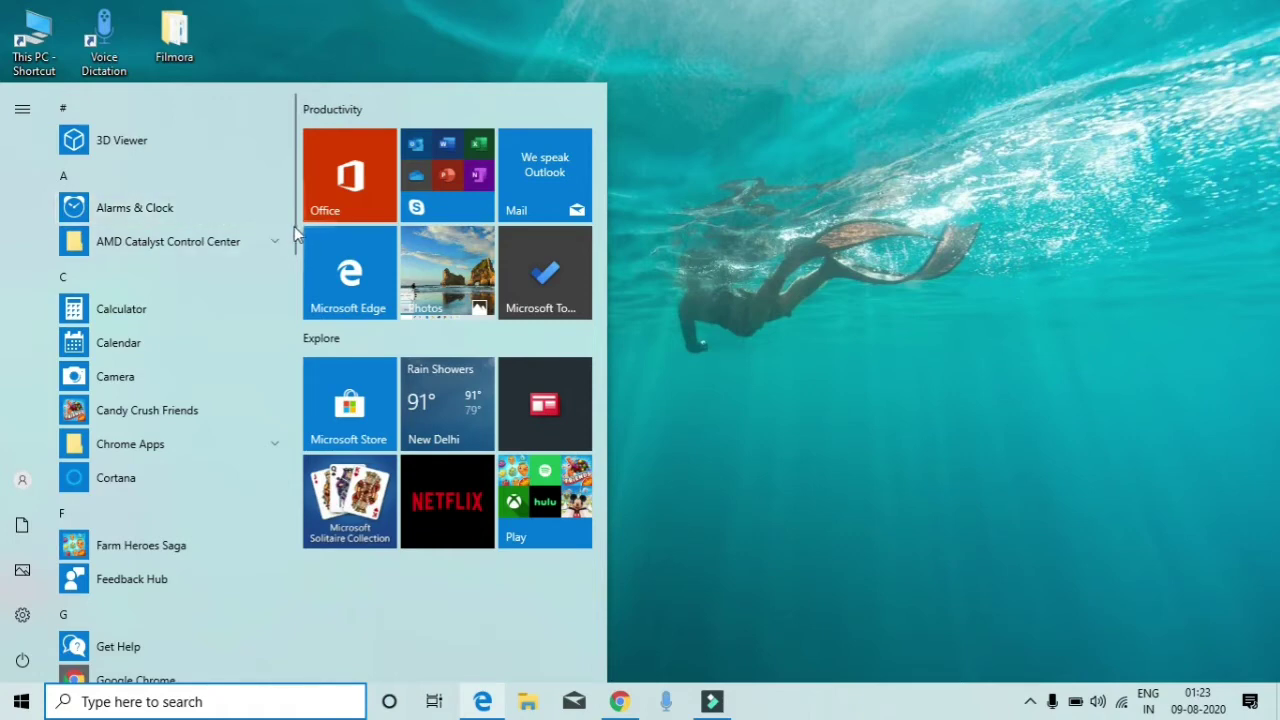
scroll(170, 224, "down", 2)
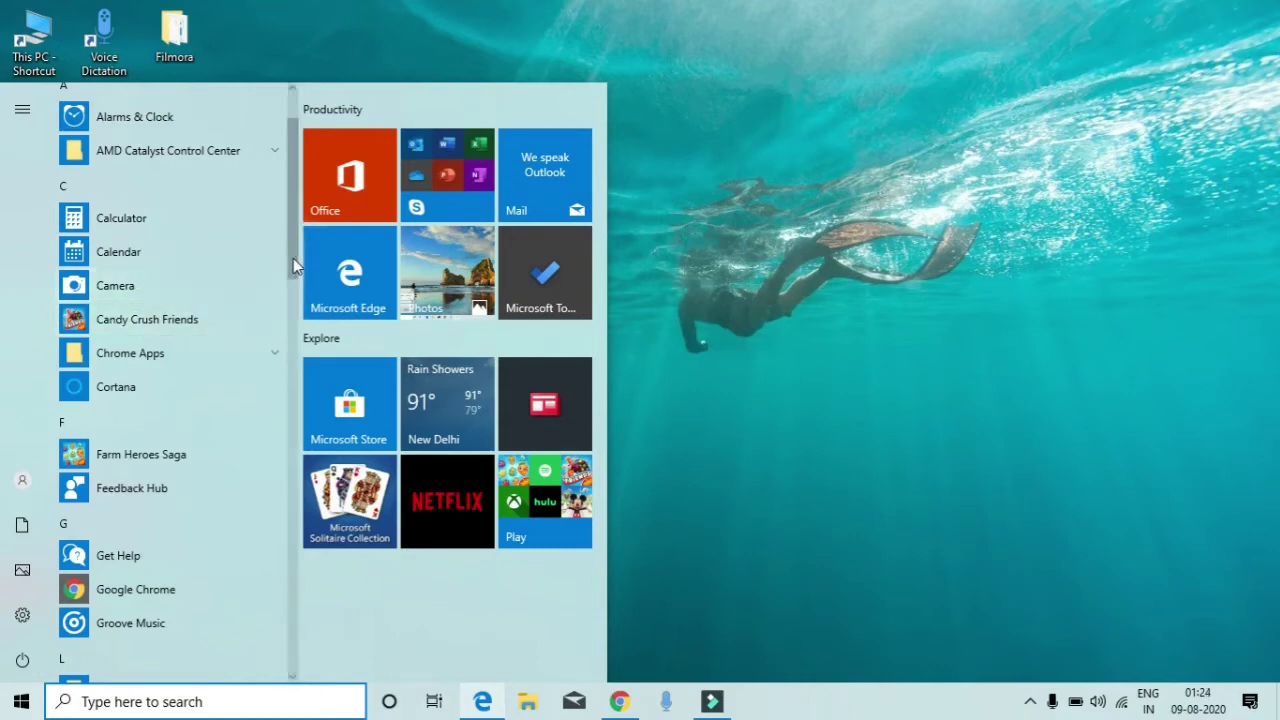
left_click_drag(291, 255, 300, 305)
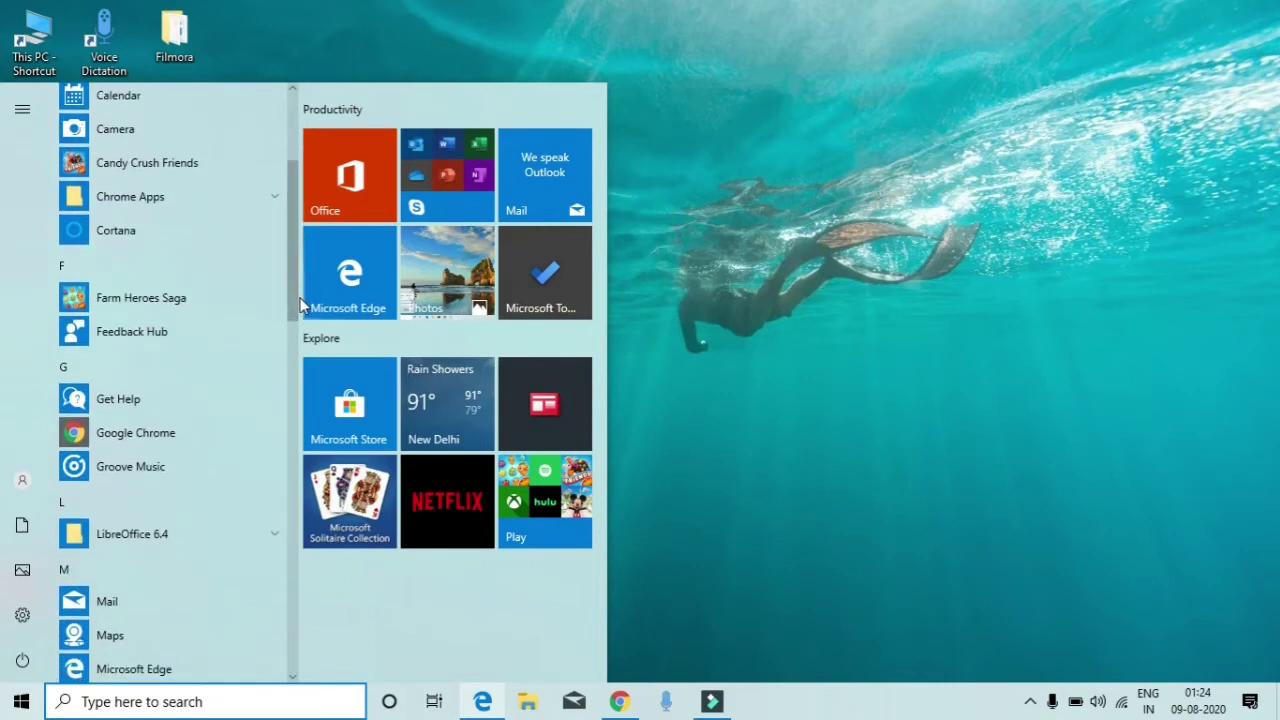
left_click(266, 199)
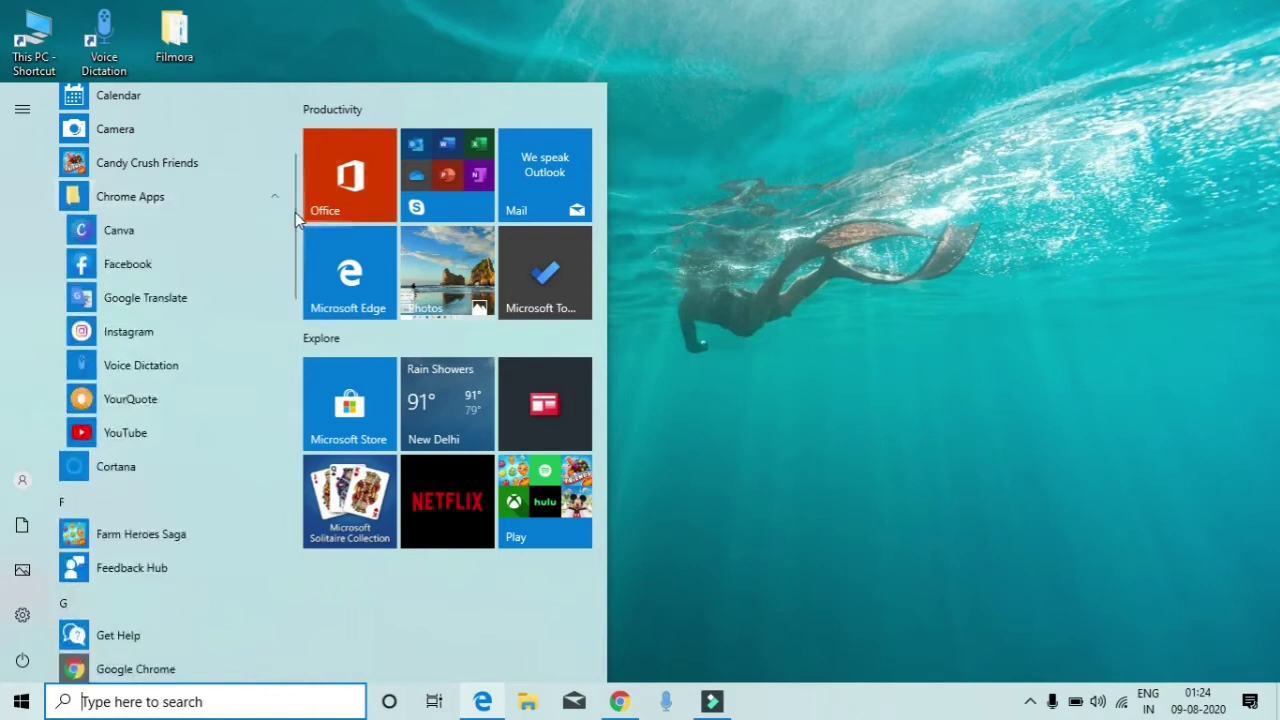
Launch Google Chrome from the list of installed apps and maximize its window.
left_click_drag(290, 206, 271, 271)
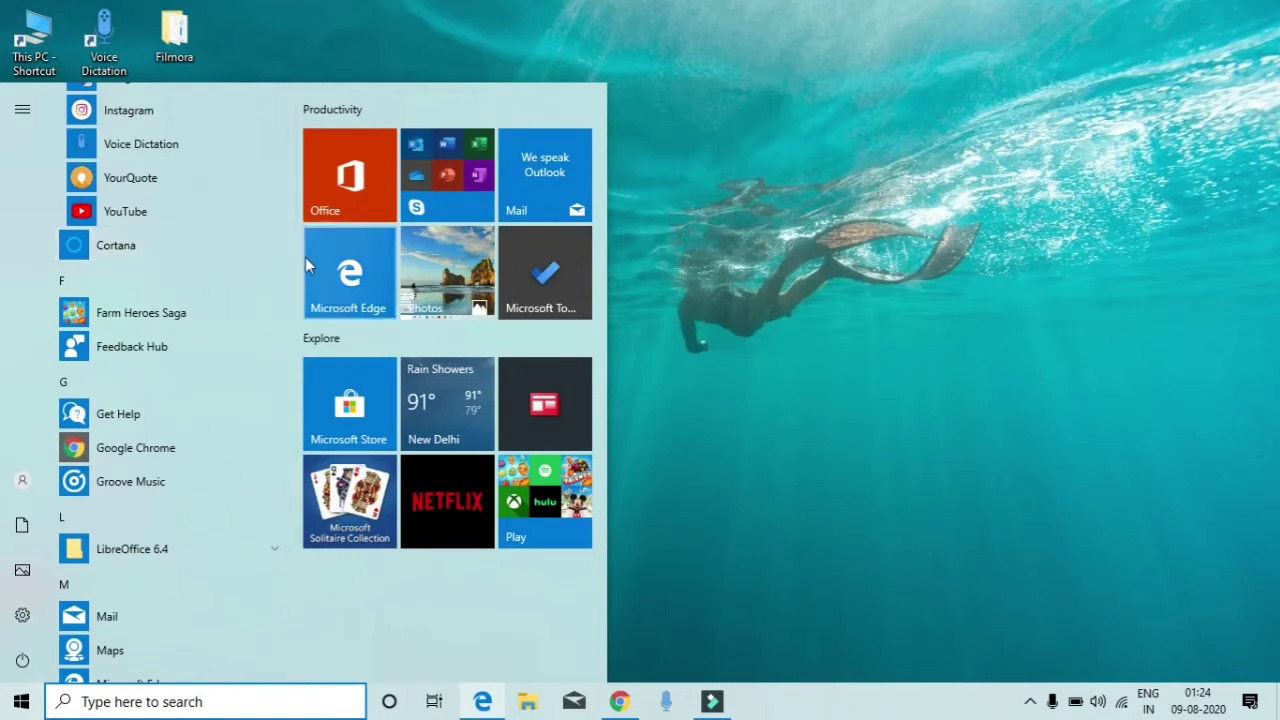
left_click(116, 457)
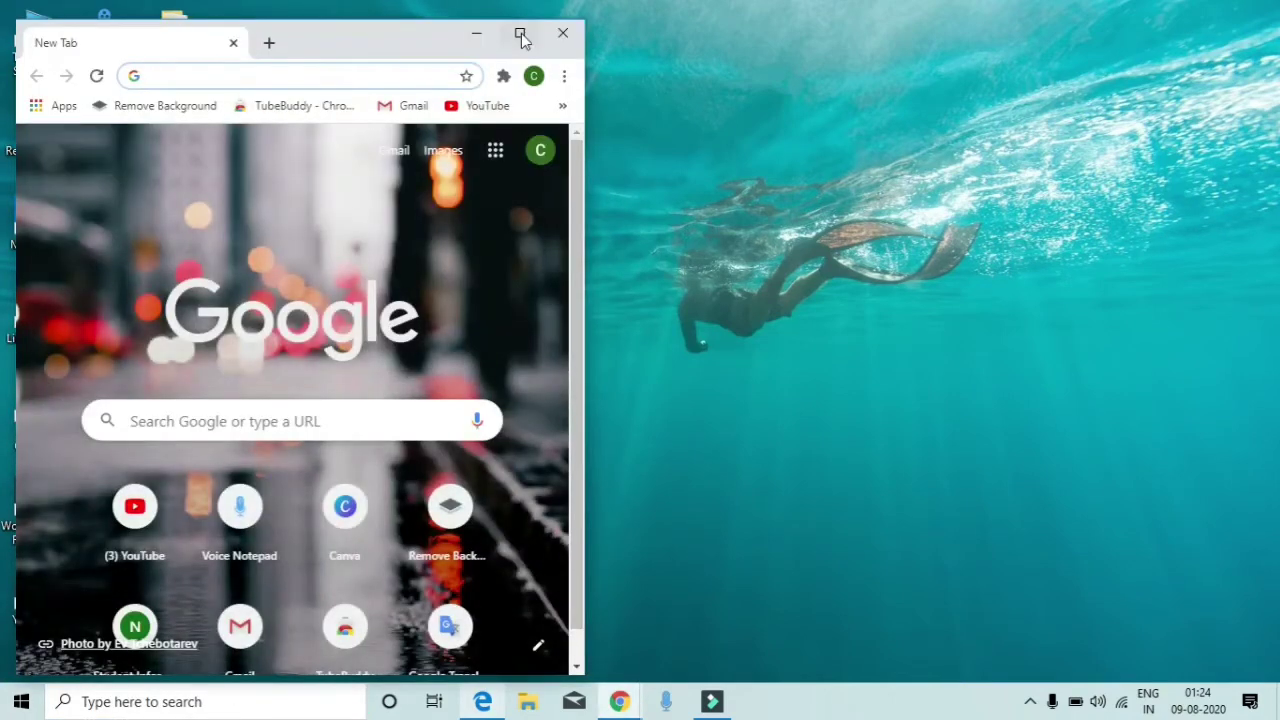
left_click(521, 36)
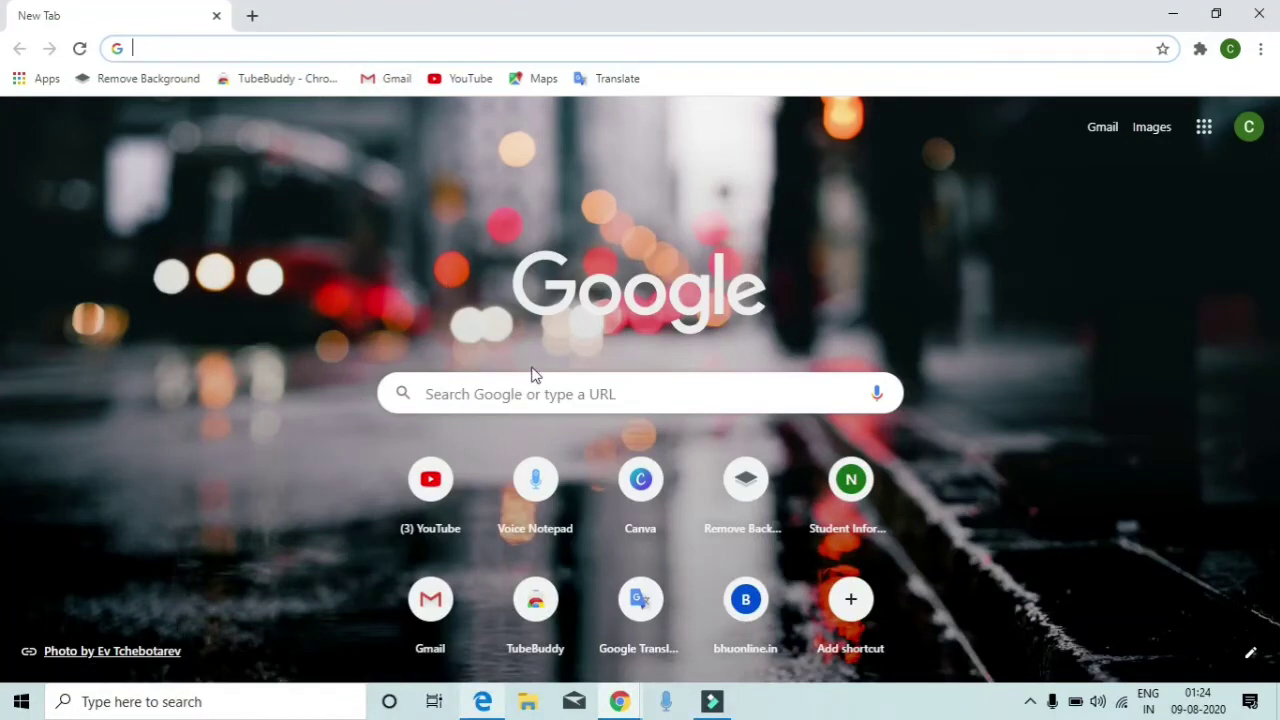
Search Google for "youtube" and visit the YouTube site from the results, closing the browser at the end.
left_click(450, 390)
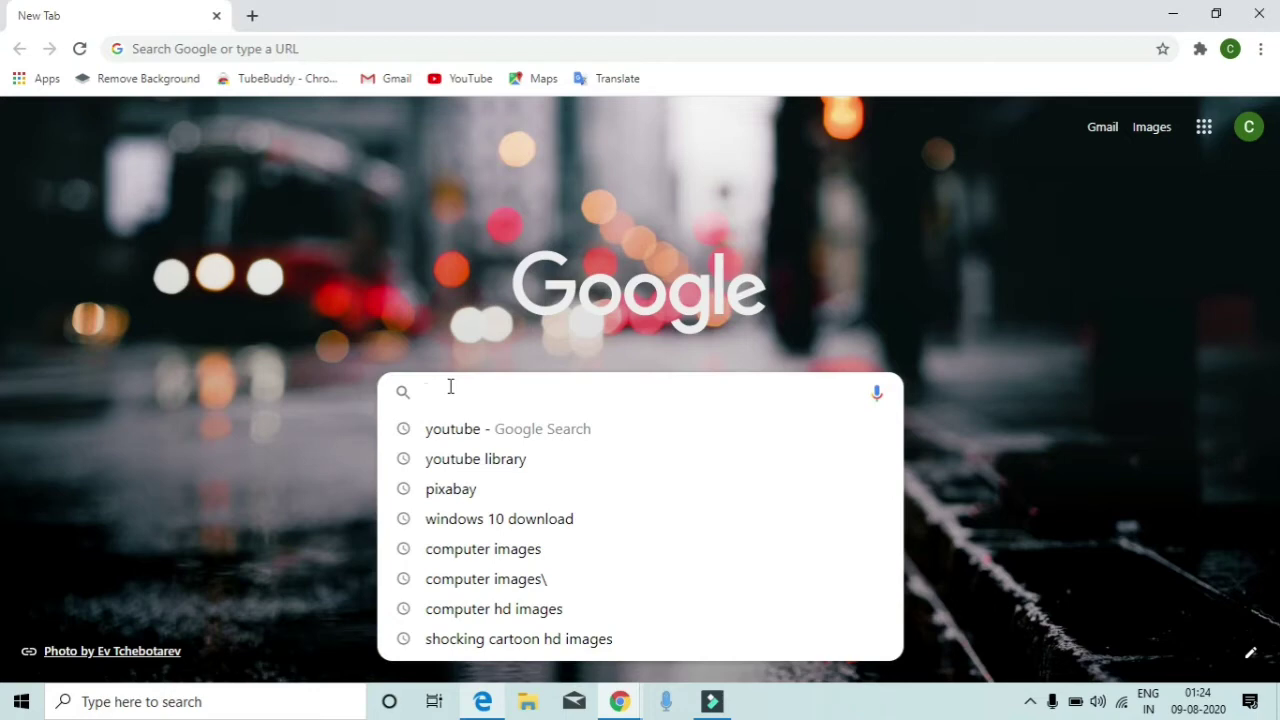
type("you")
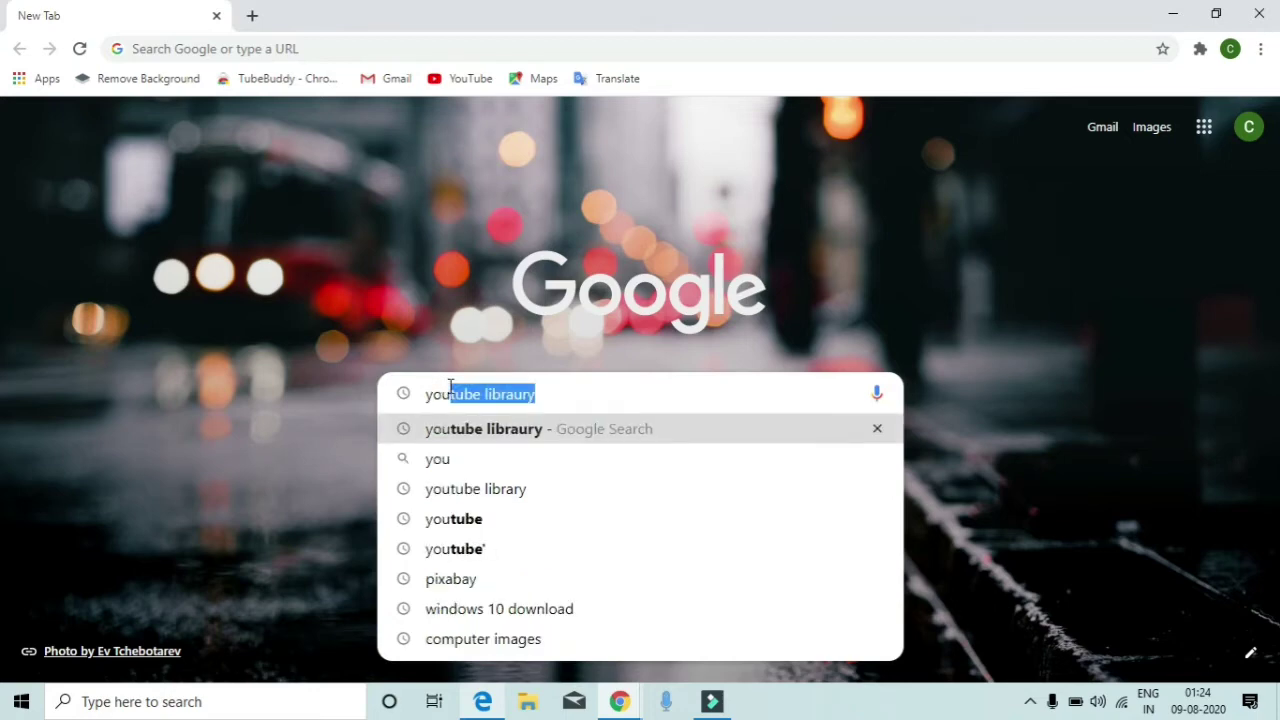
type("tube")
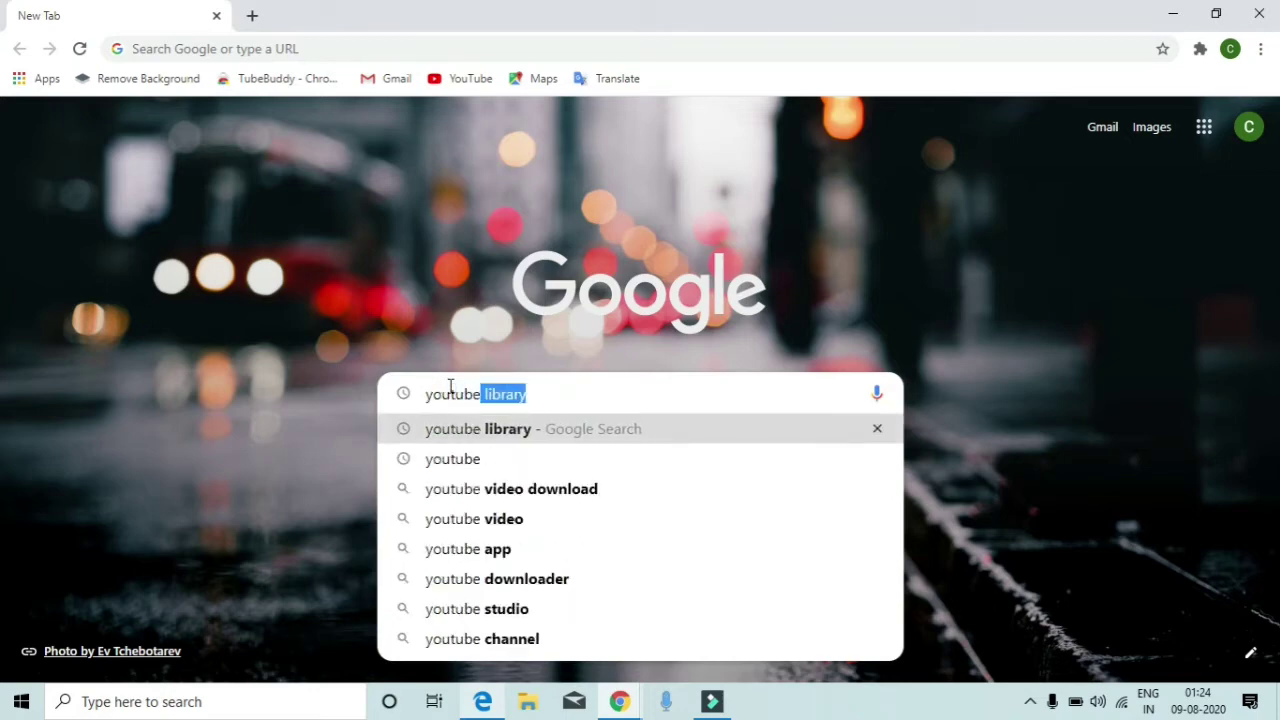
key("BackSpace")
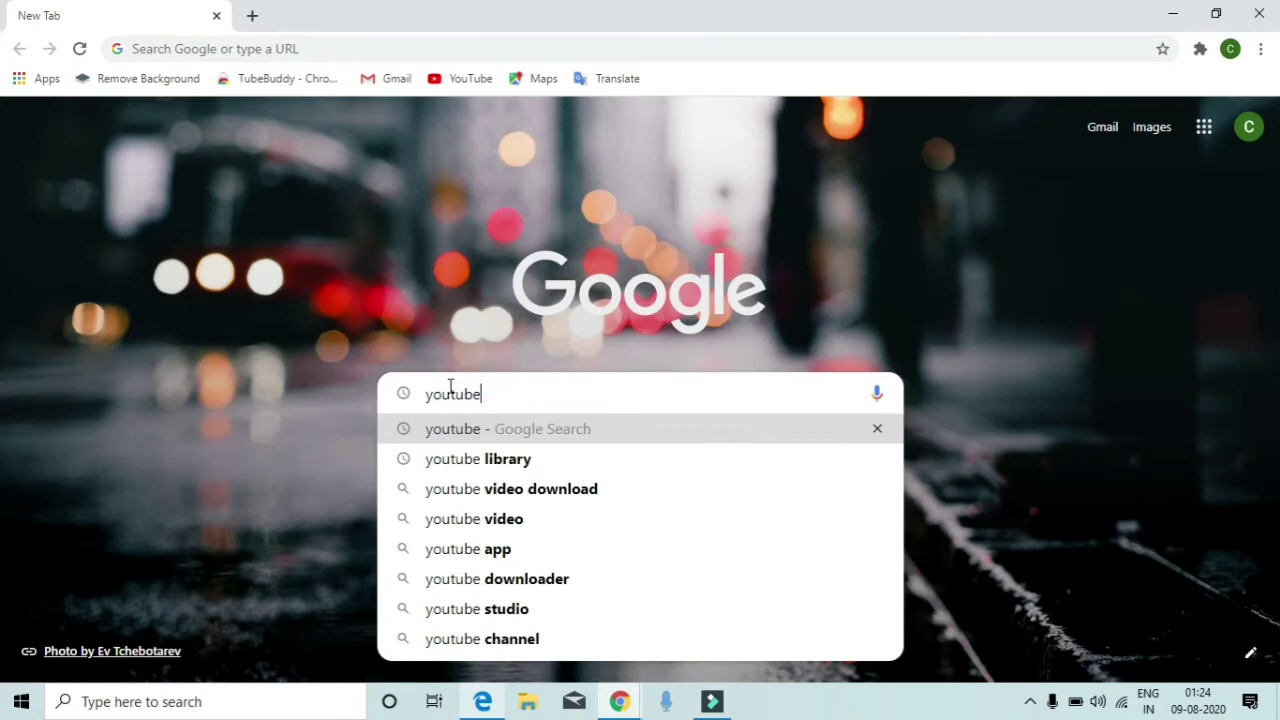
key("Return")
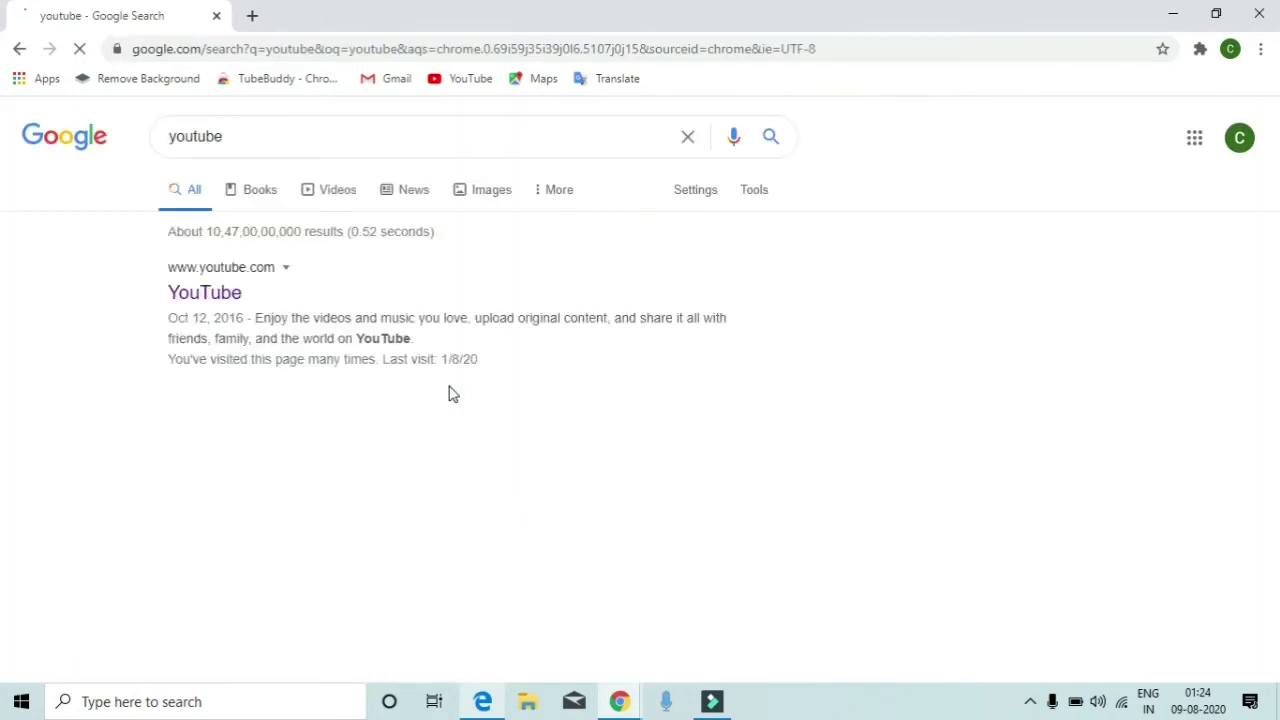
left_click(212, 298)
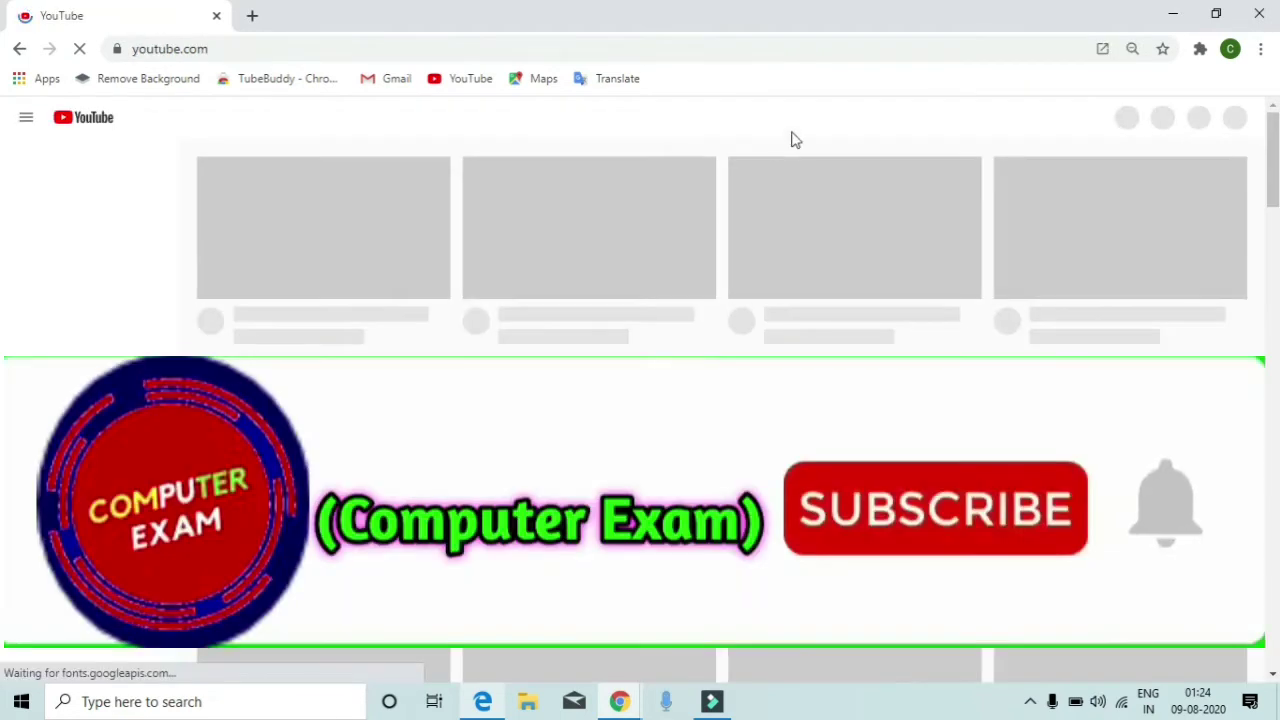
left_click(1259, 9)
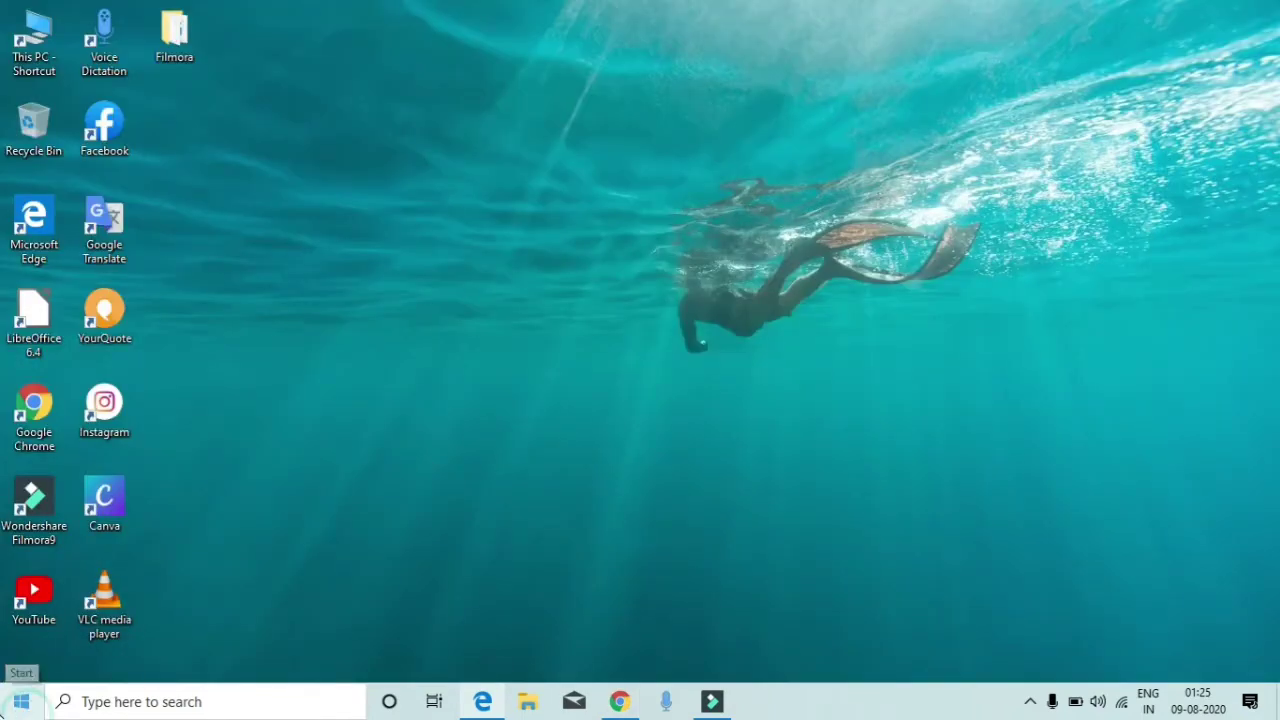
Search Windows for "cal" and open the Calculator app.
left_click(21, 701)
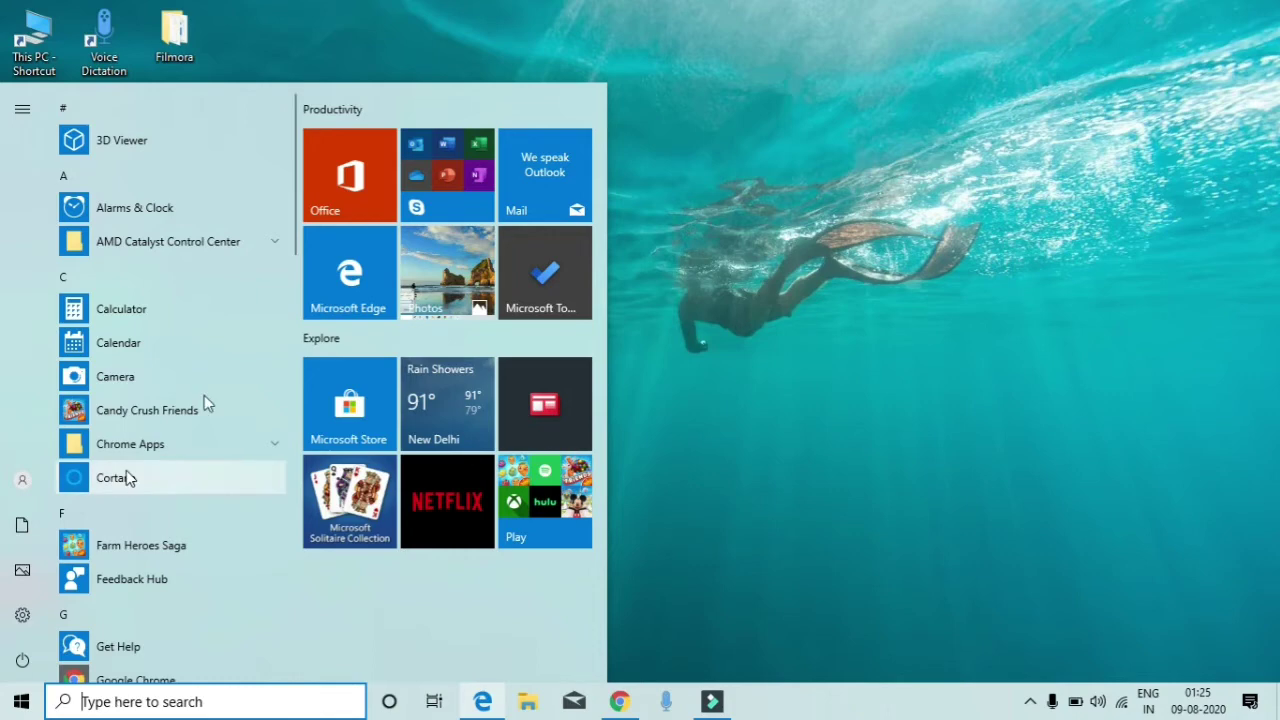
left_click(107, 705)
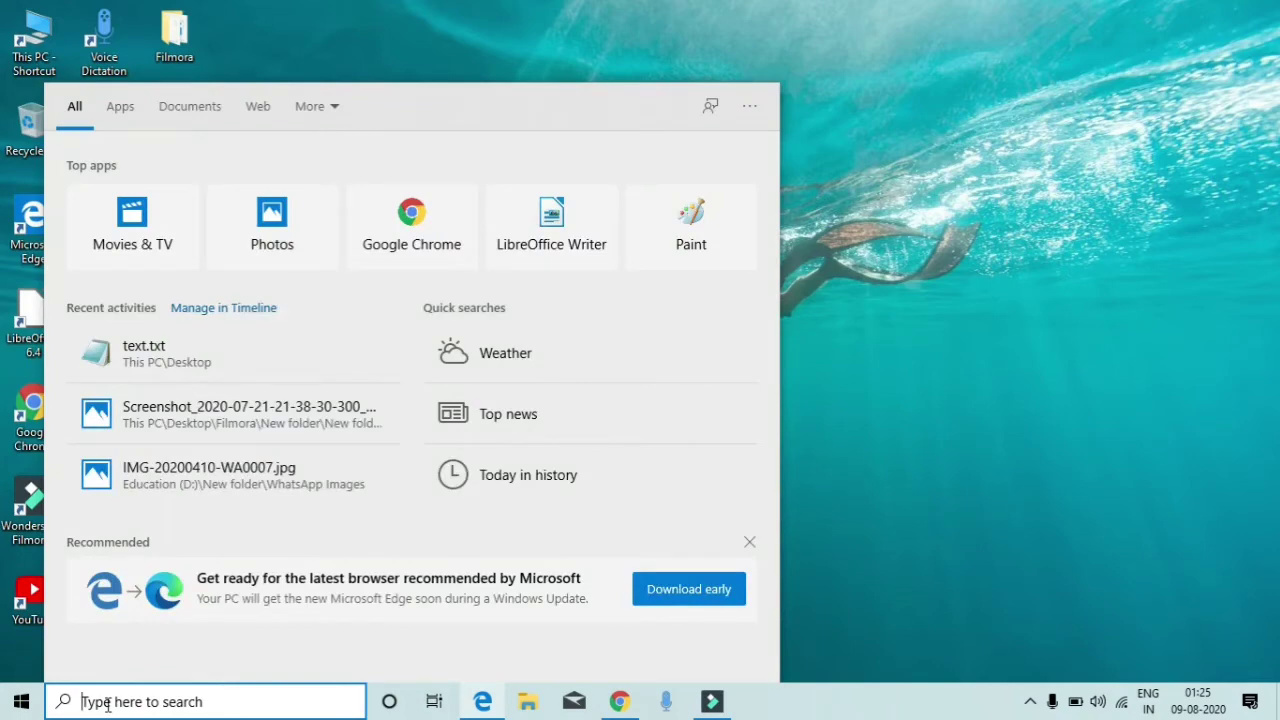
type("cal")
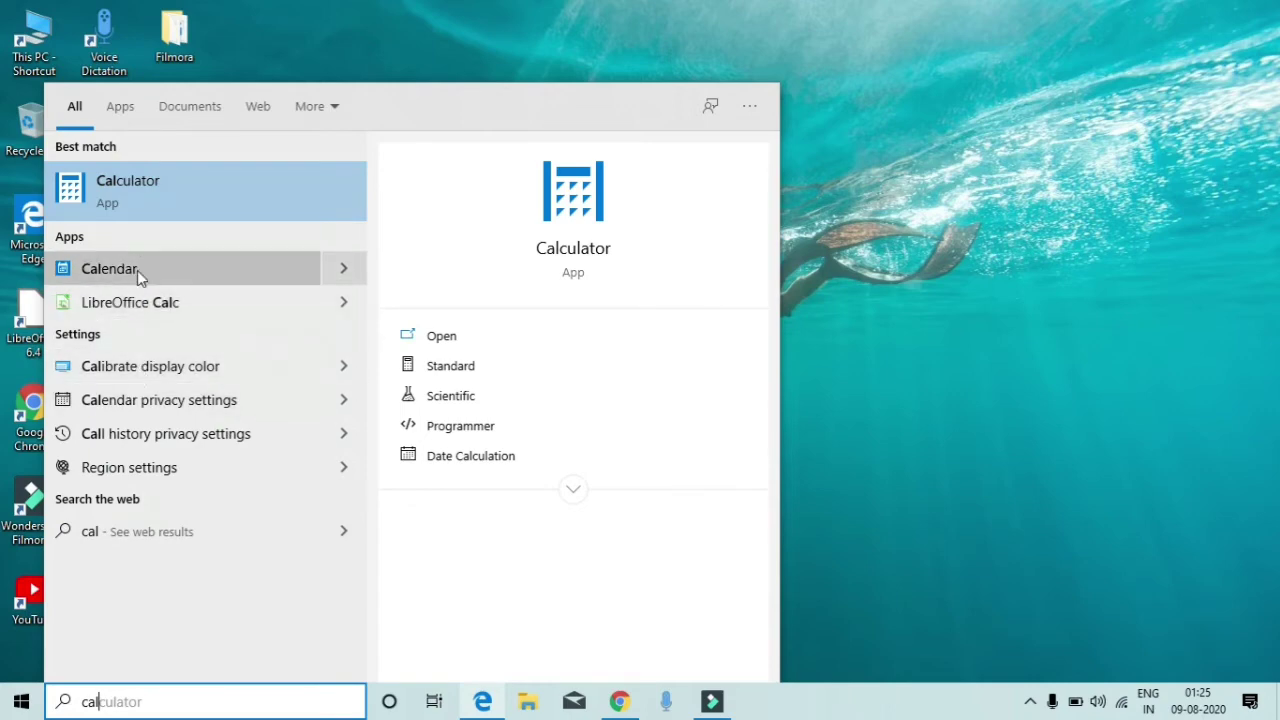
left_click(111, 188)
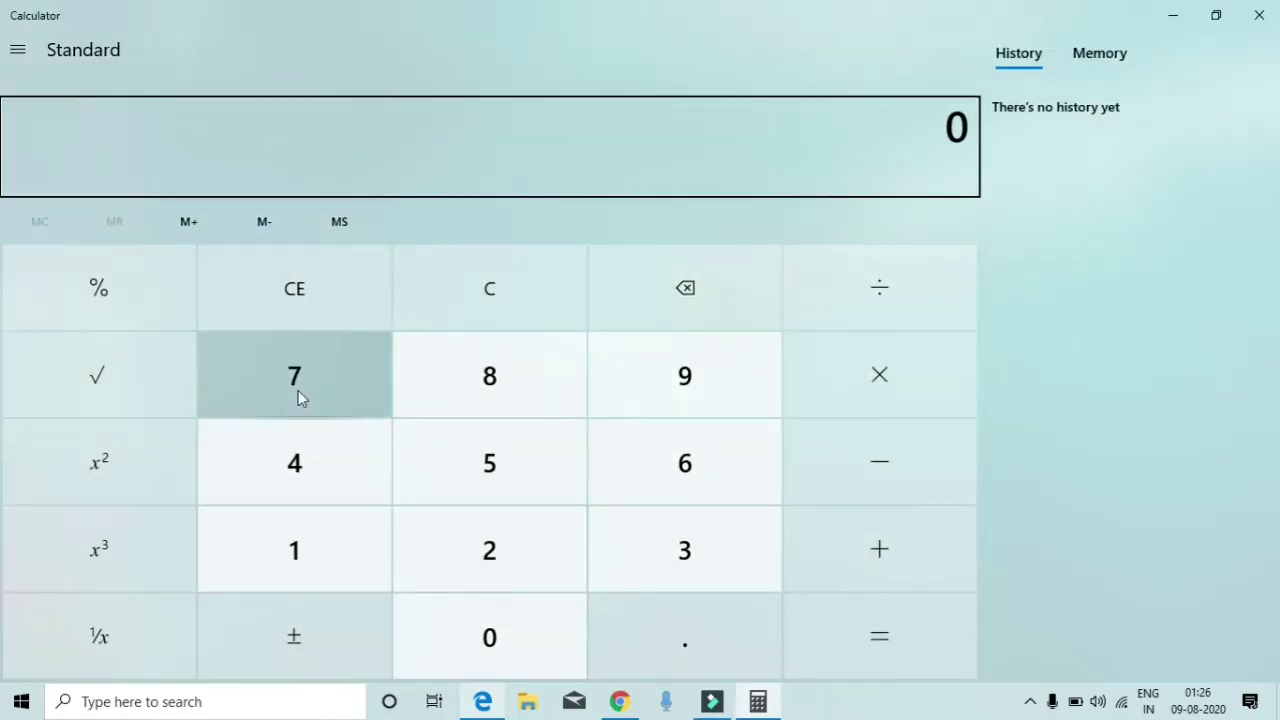
Calculate 459 × 8 in Standard mode and close Calculator.
left_click(297, 464)
left_click(561, 430)
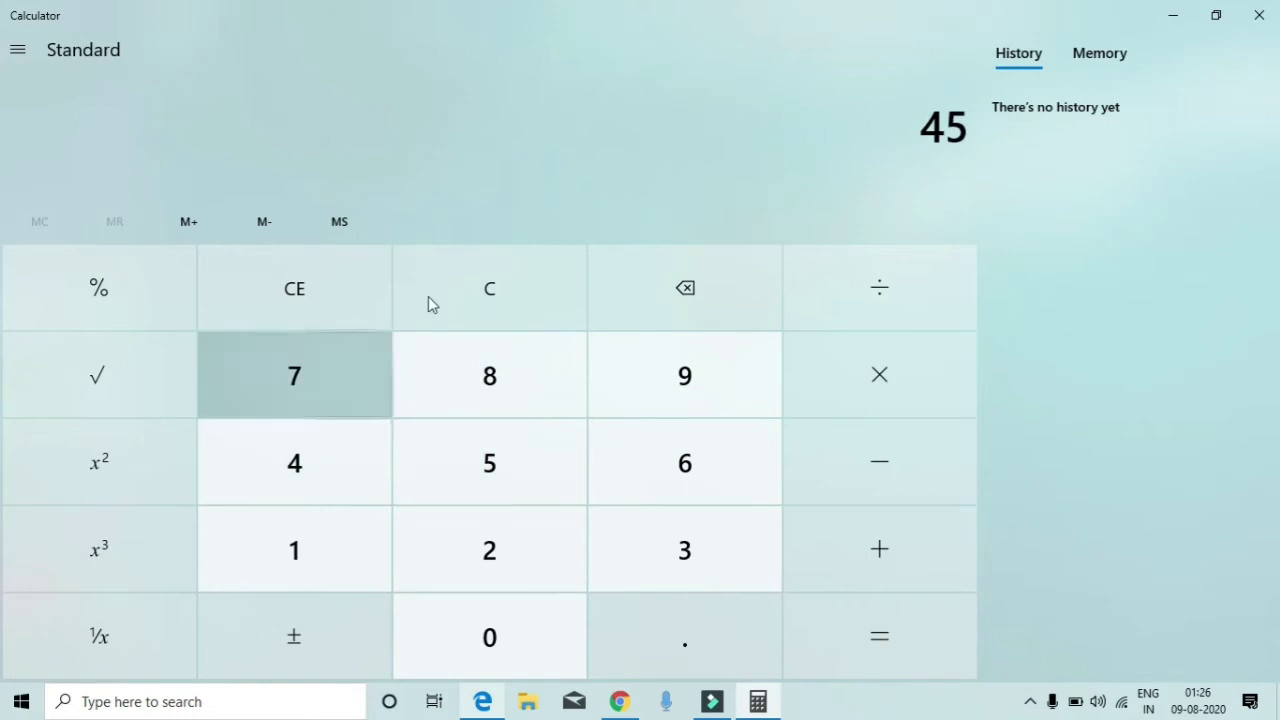
left_click(722, 372)
left_click(876, 366)
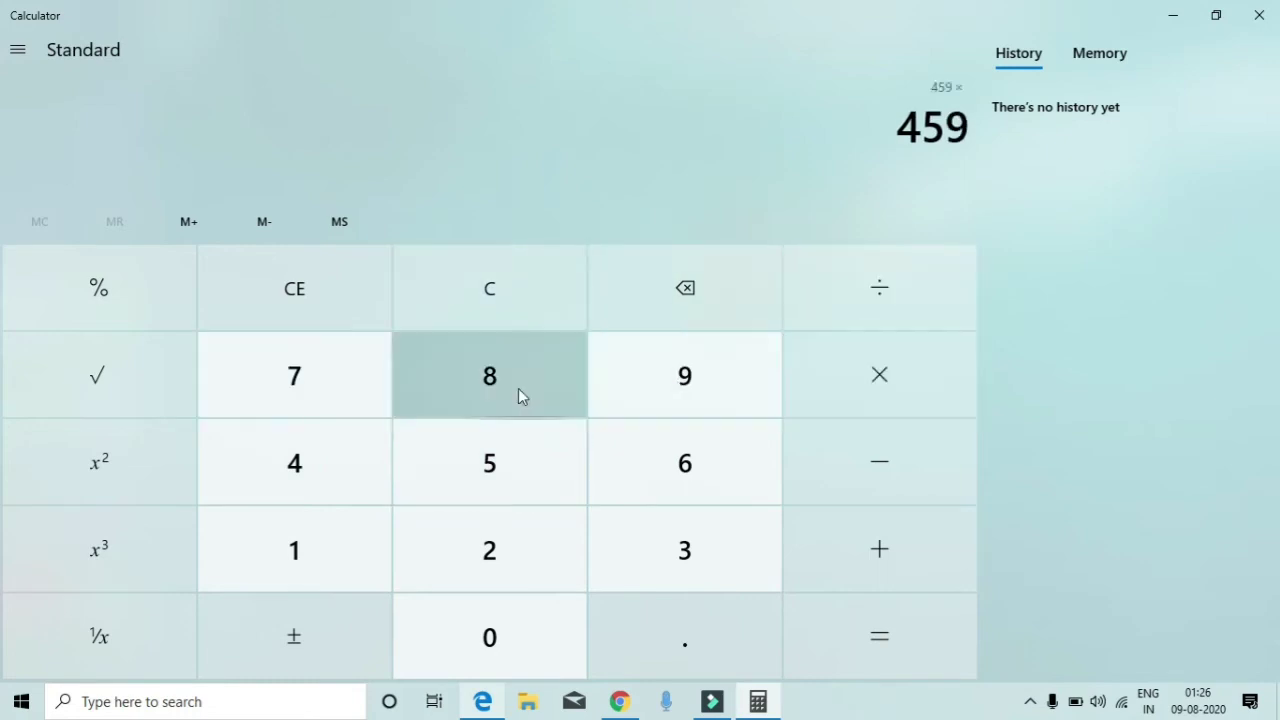
left_click(463, 403)
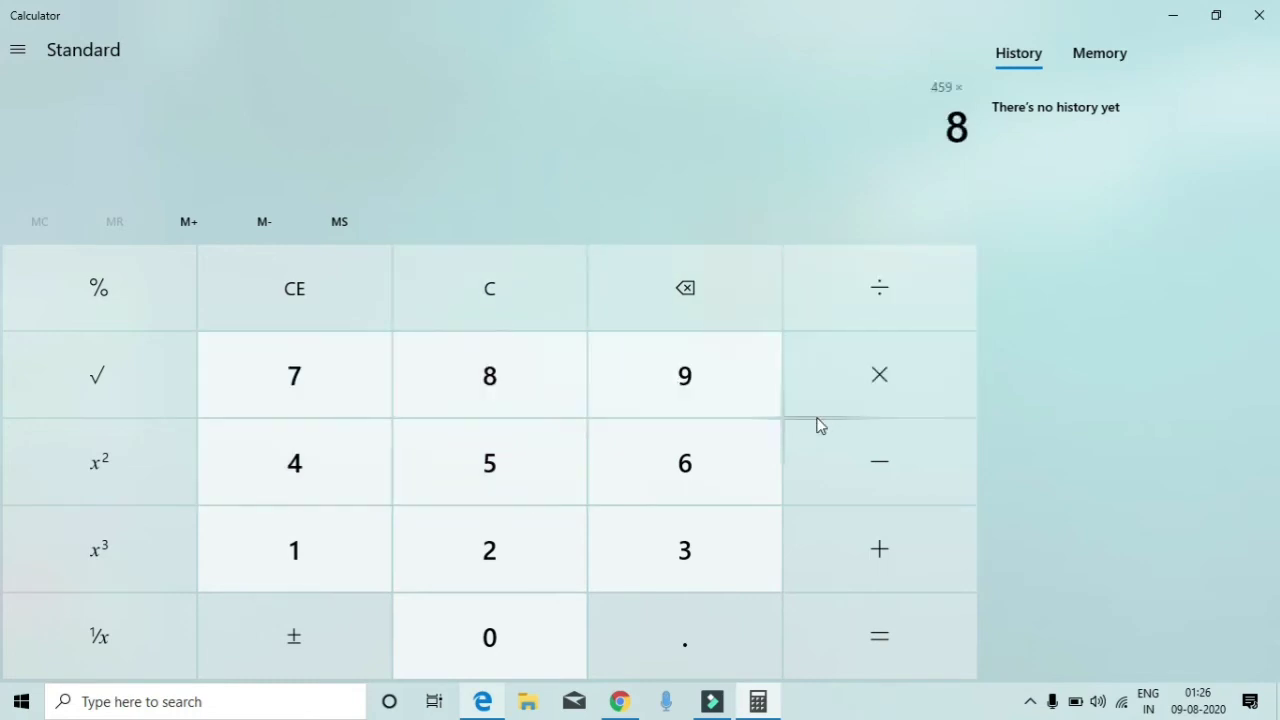
left_click(894, 643)
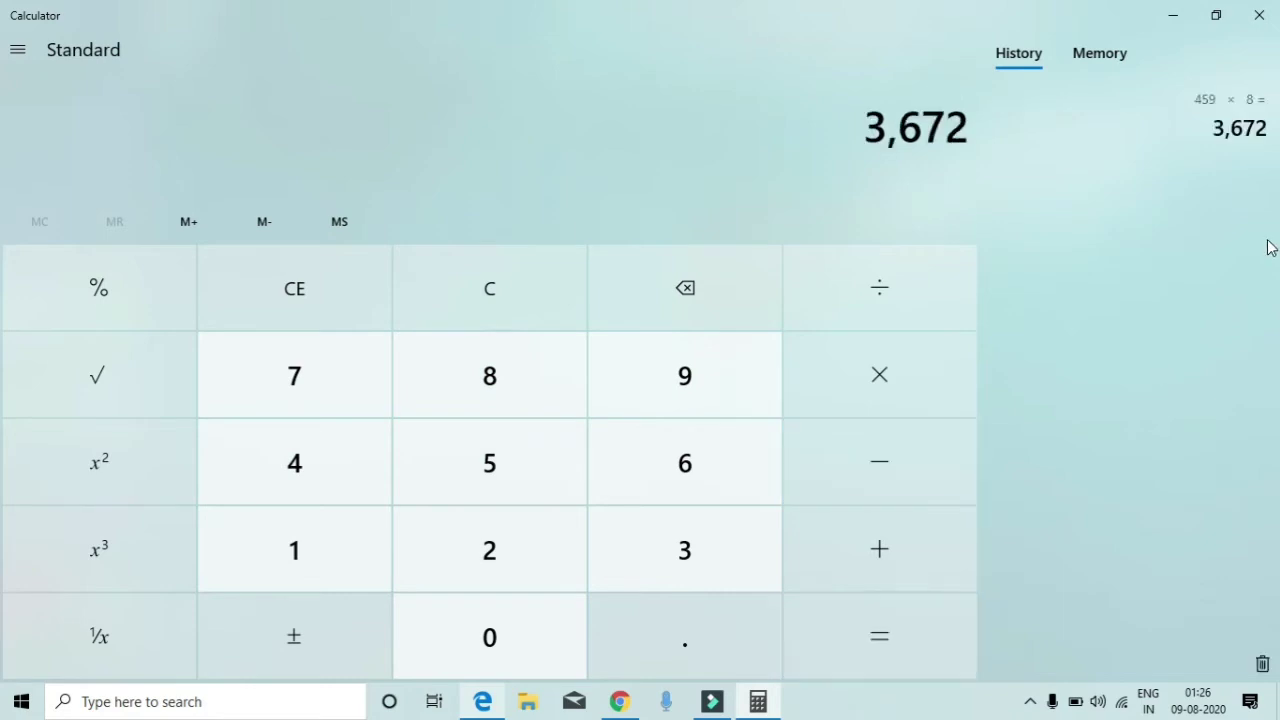
left_click(1259, 15)
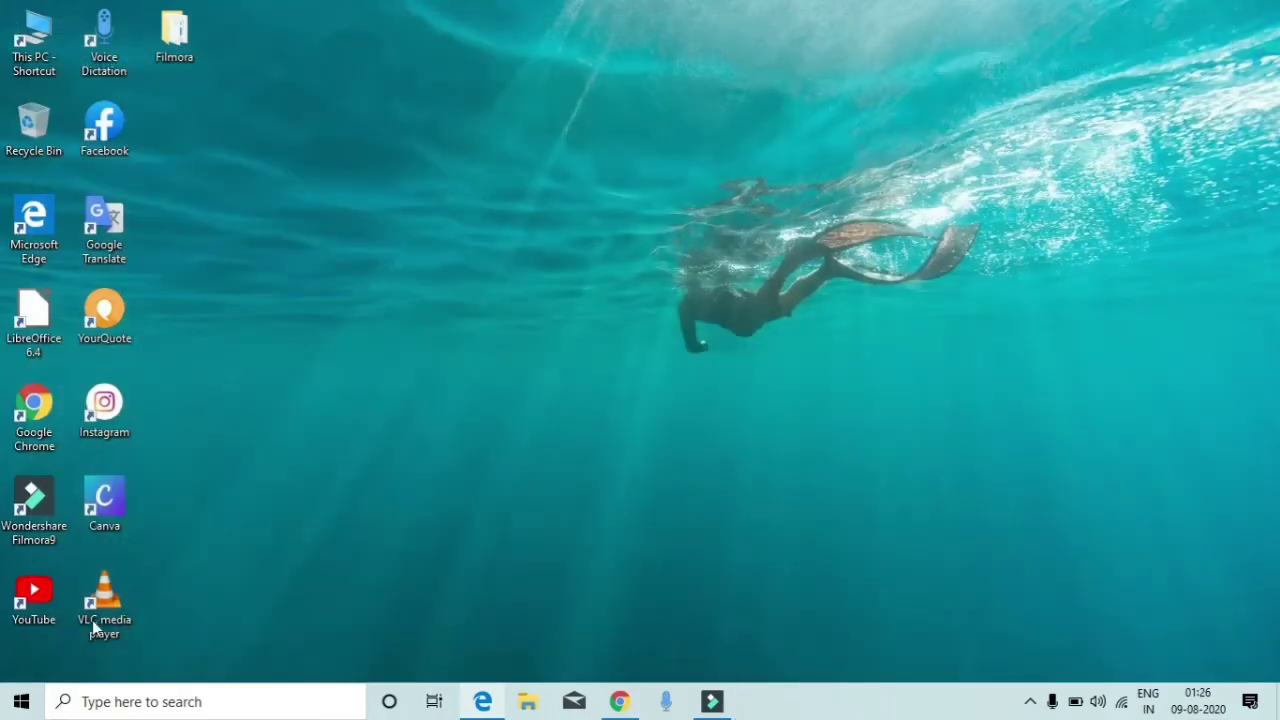
Search Windows for "notepad" and open the Notepad app.
left_click(23, 704)
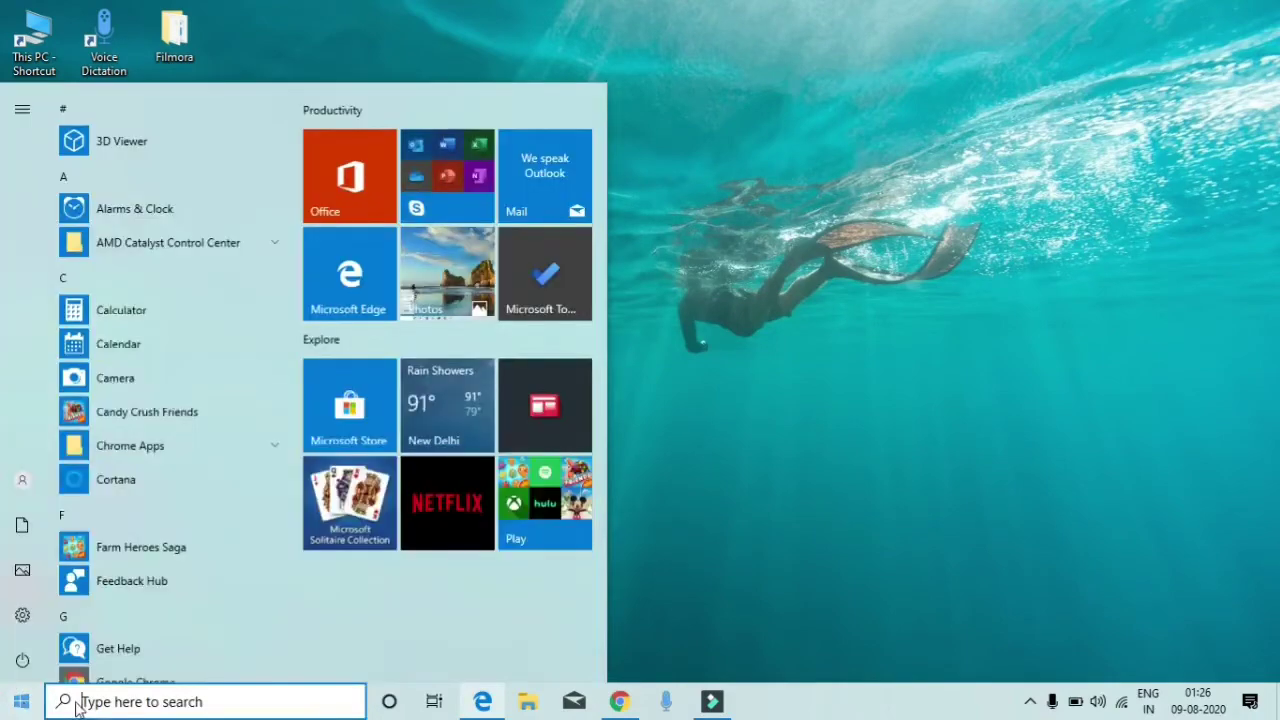
left_click(97, 702)
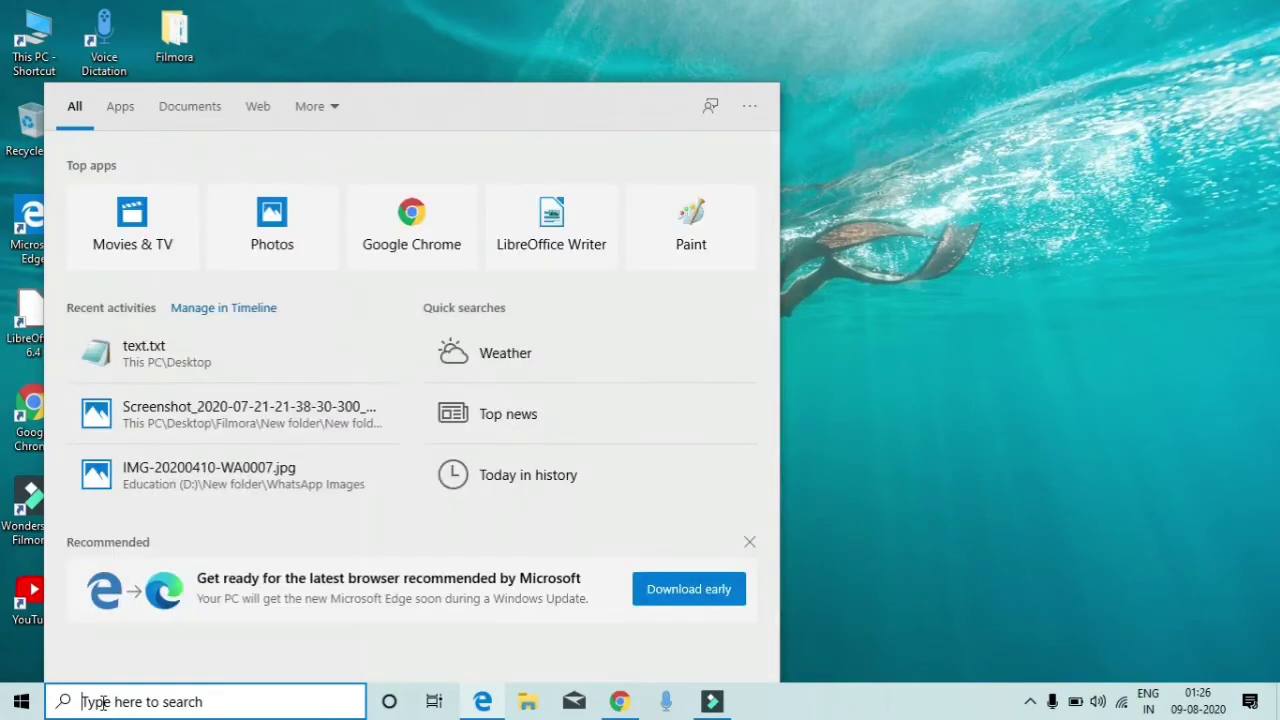
type("note")
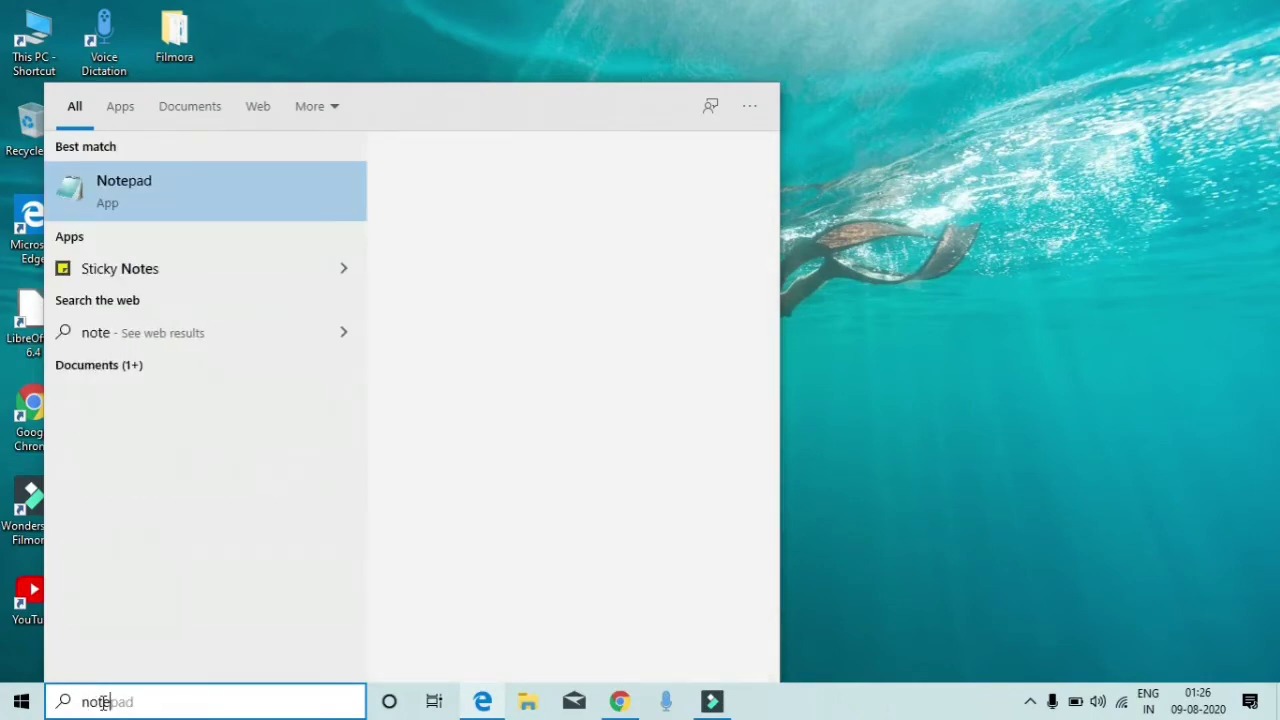
type("pad")
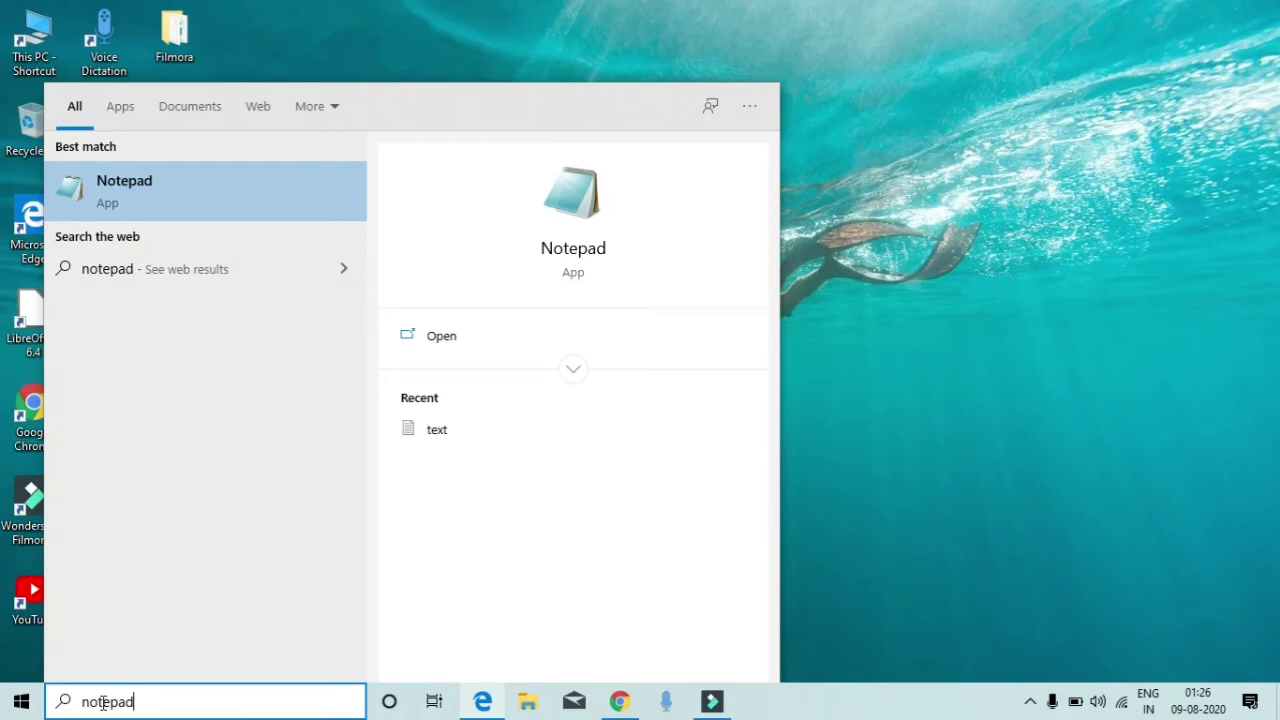
key("Return")
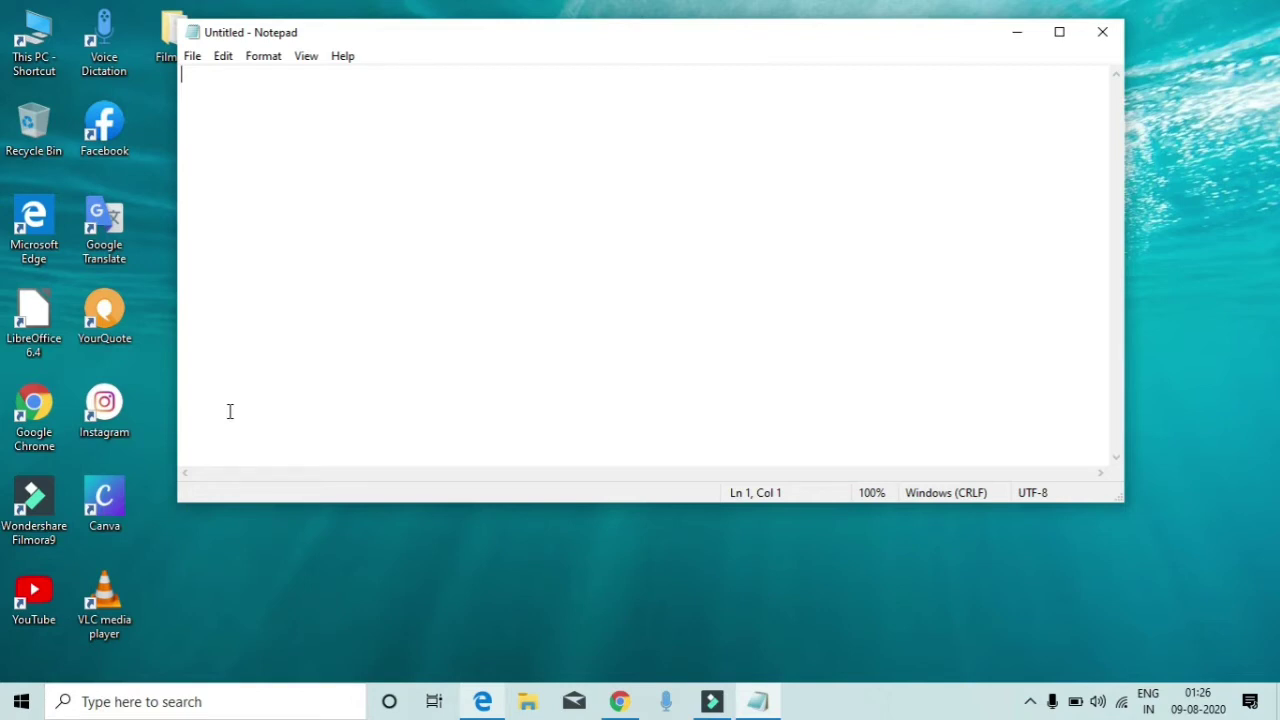
Enter a line beginning with "NAME -" followed by a person's name and some random capital letters in the blank document.
type("NAME ")
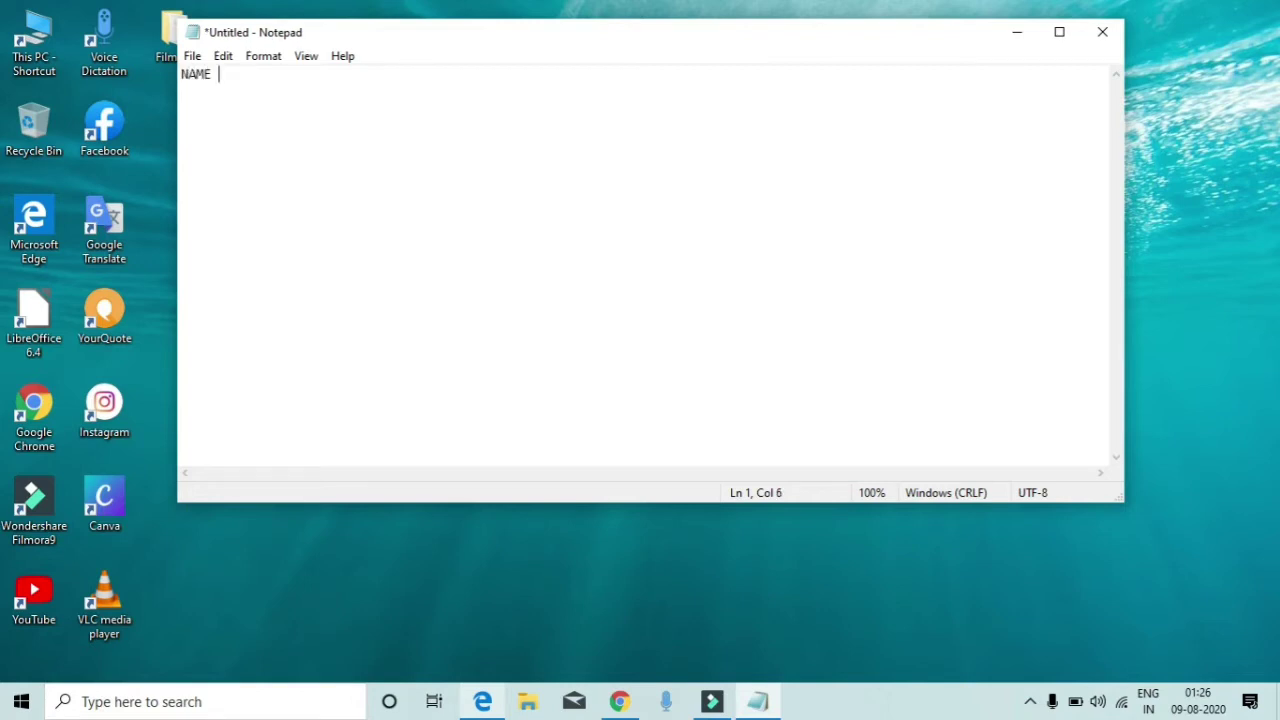
type("- AKASH FHJKYHKUKGNHDCFBGVB BNHJGFHCBNHJGJY")
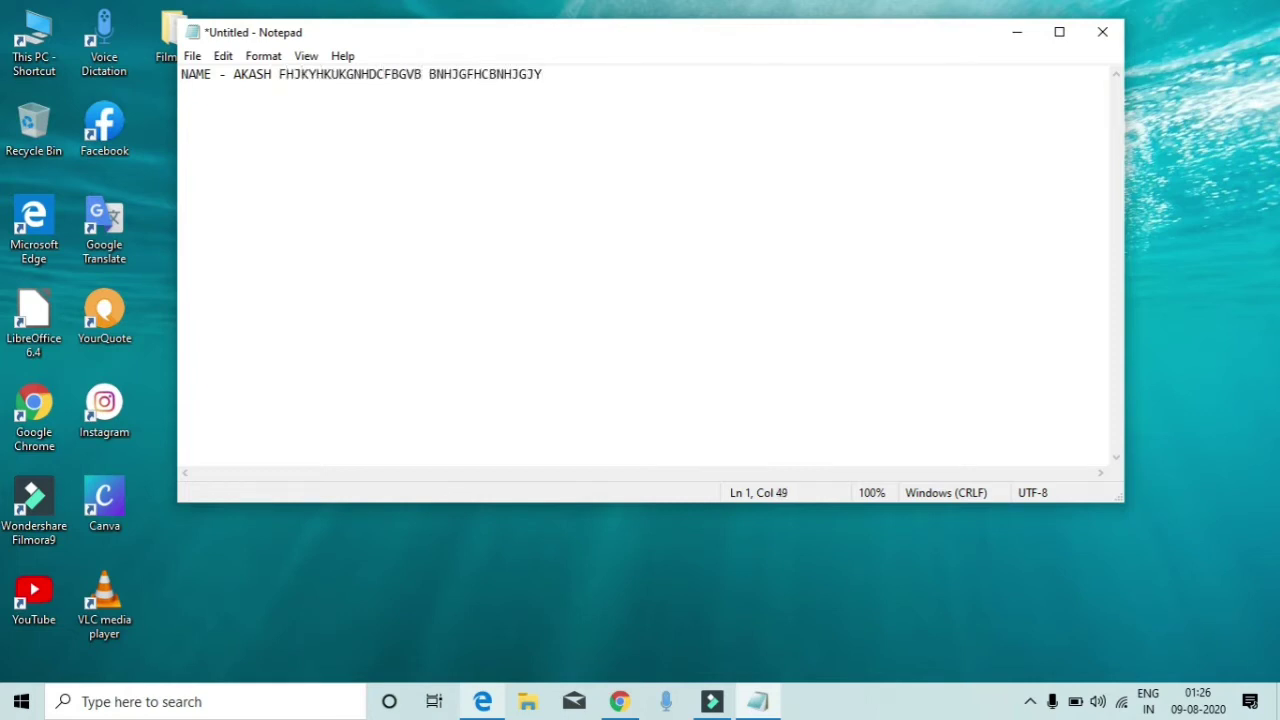
Start saving the text document under a new name and choose the Desktop as its location, looking into Downloads along the way.
left_click(194, 56)
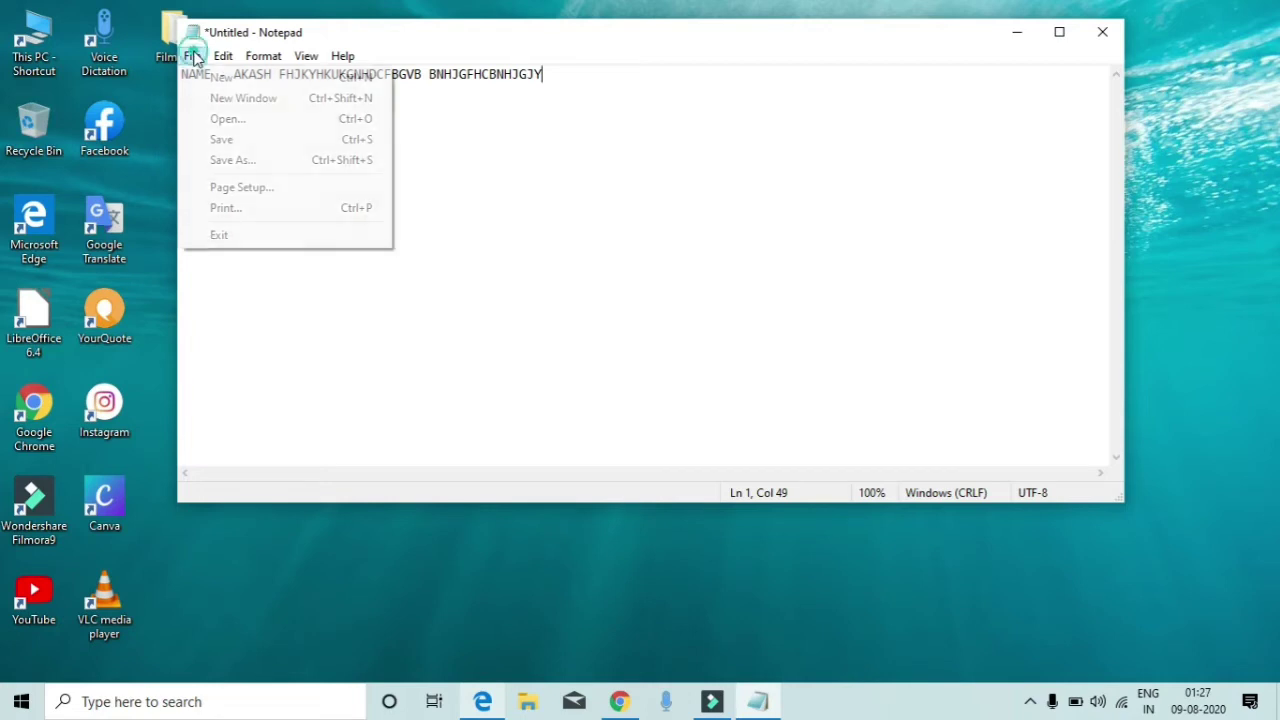
left_click(214, 161)
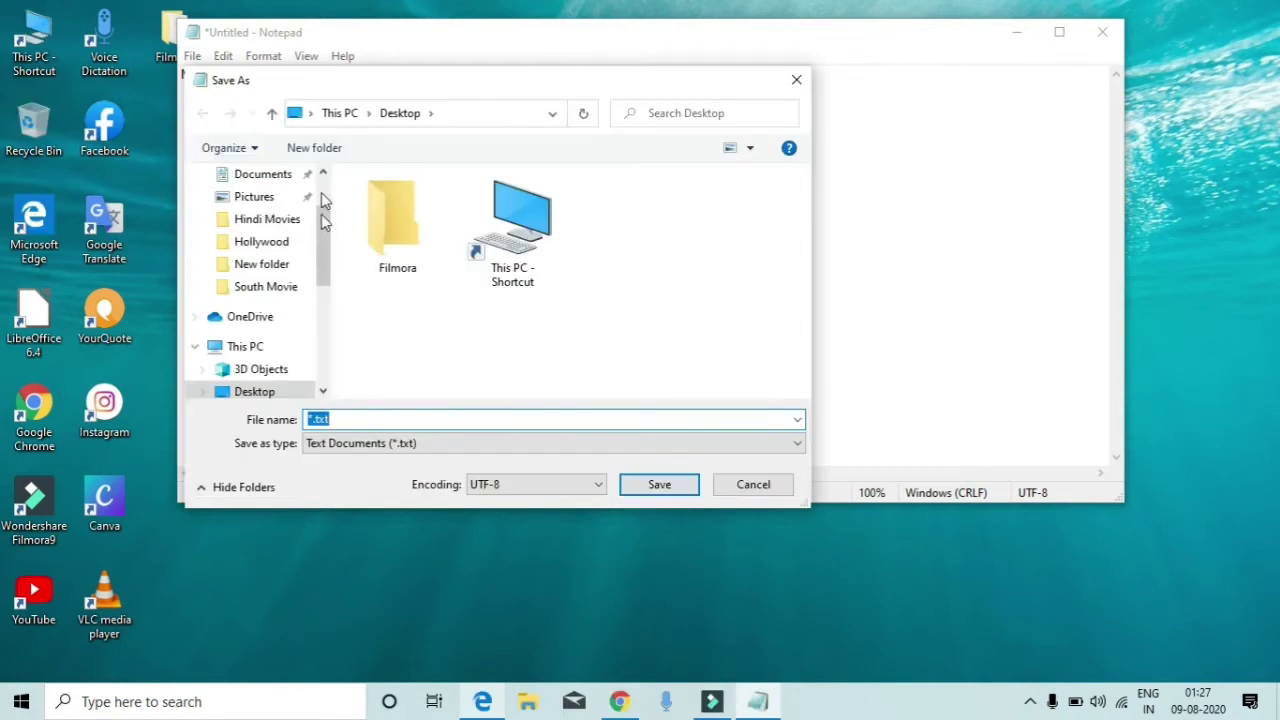
left_click_drag(321, 214, 324, 249)
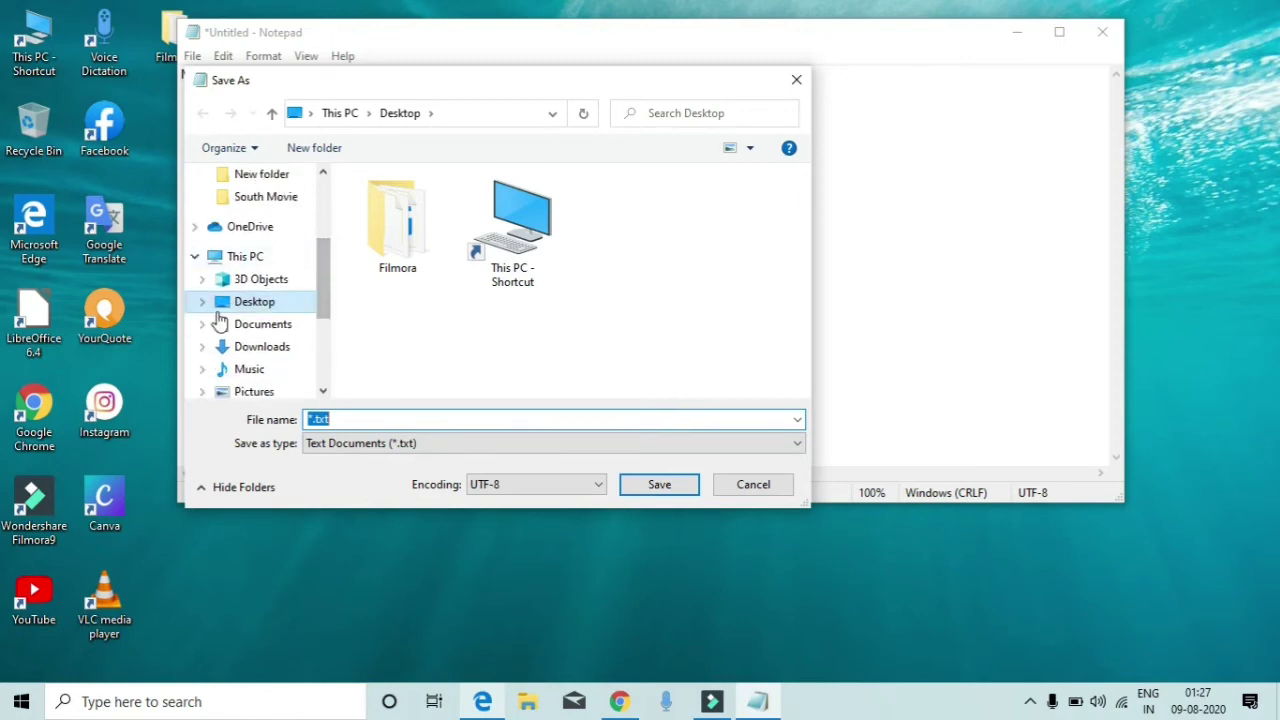
left_click(270, 302)
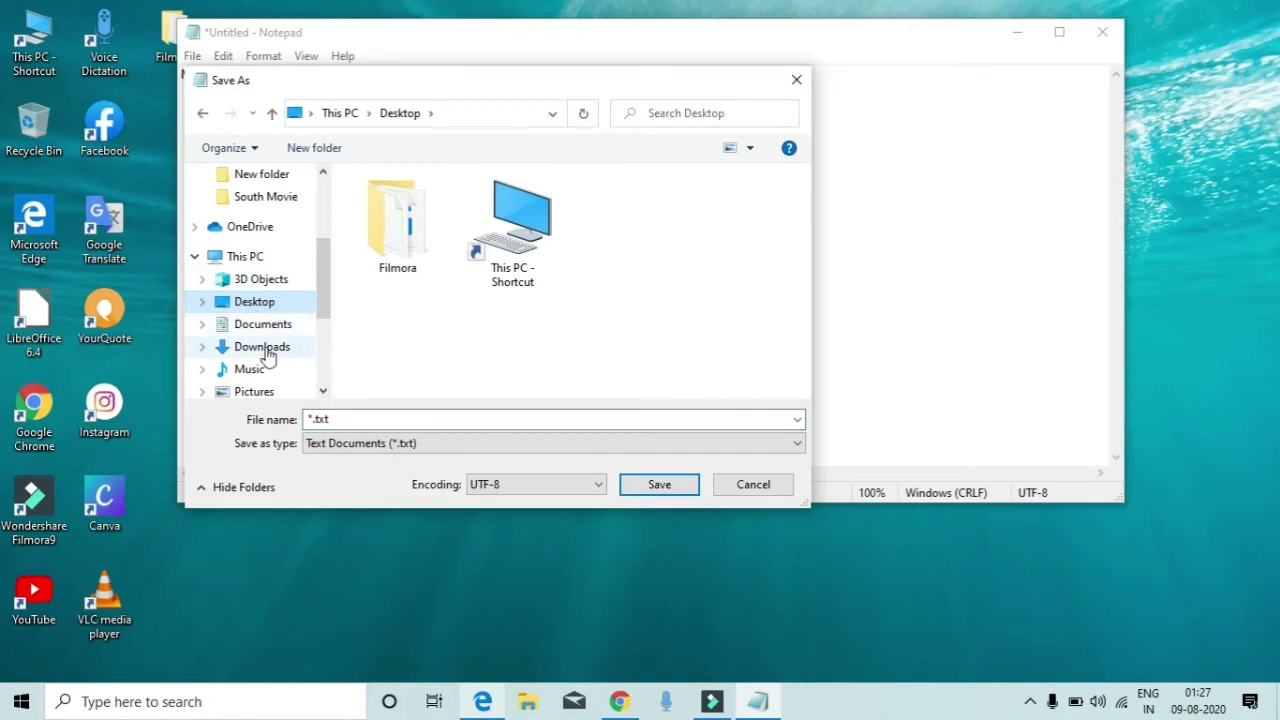
left_click(266, 352)
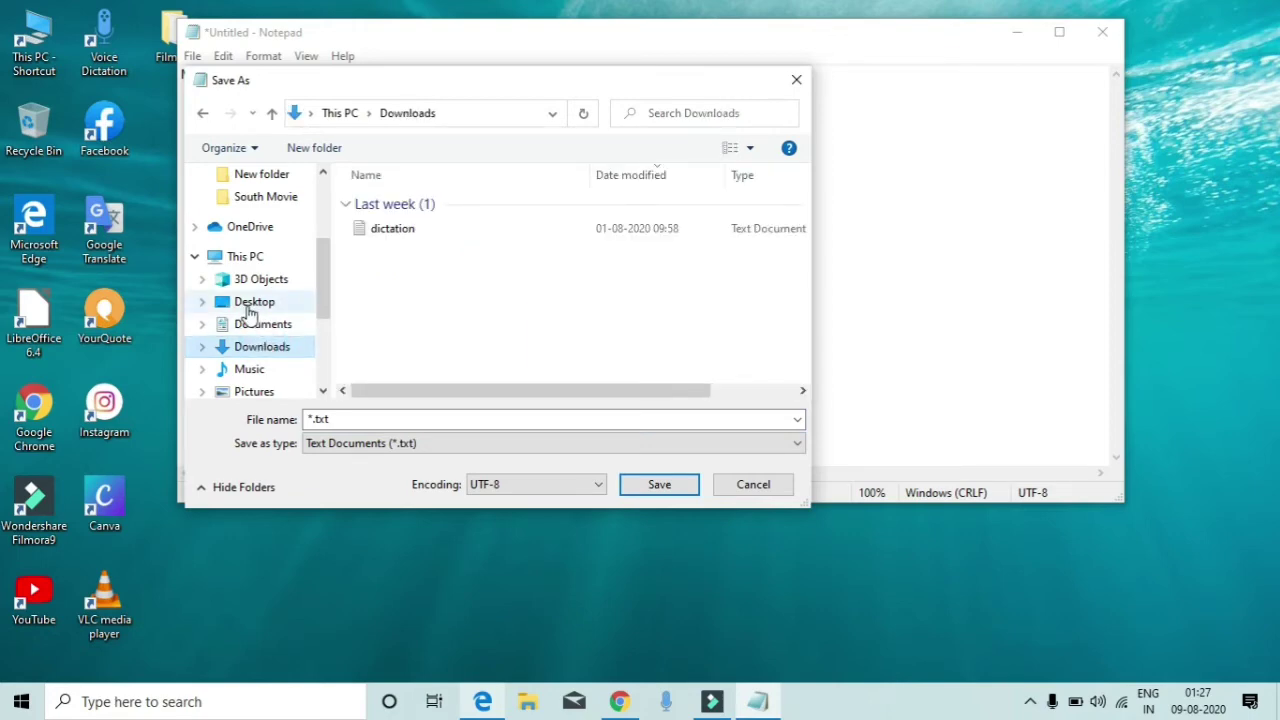
left_click(252, 305)
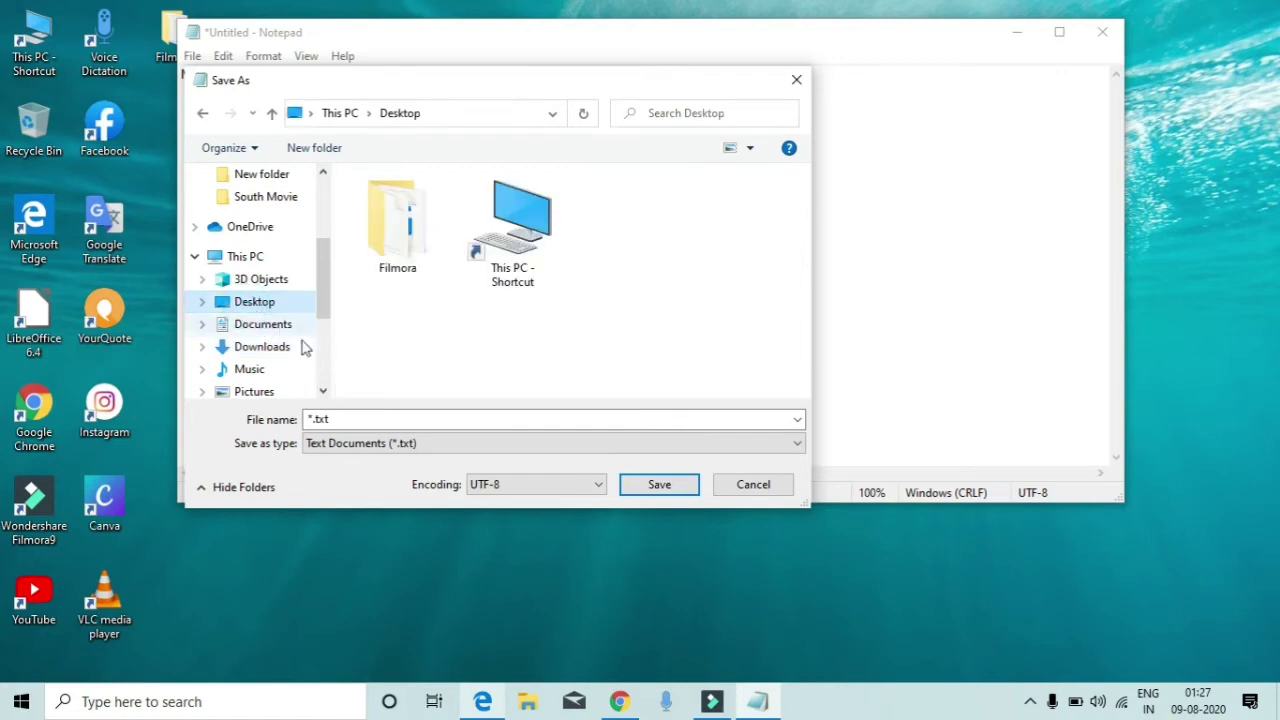
Replace the default file name with NAME and save the text document.
double_click(352, 418)
left_click(352, 418)
double_click(352, 418)
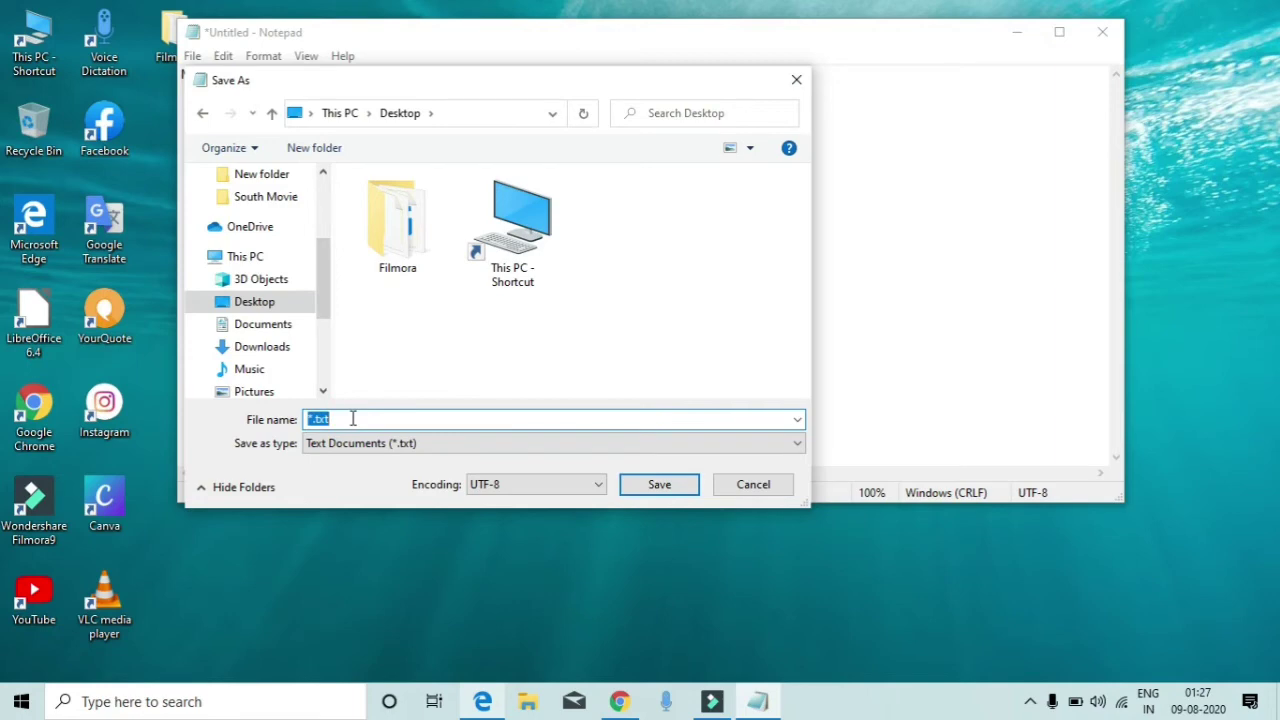
key("BackSpace")
type("NAME")
left_click(643, 485)
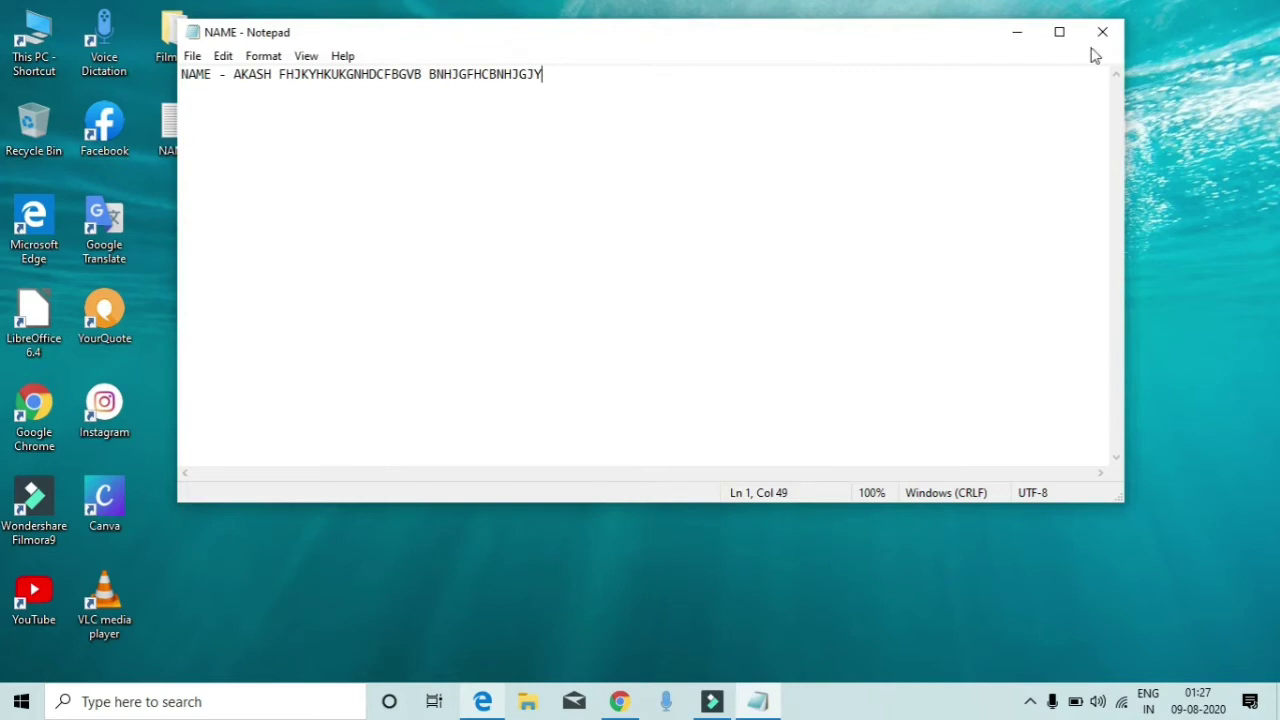
Minimize Notepad, open the saved NAME file from the desktop to check its text, and minimize its window.
left_click(1016, 33)
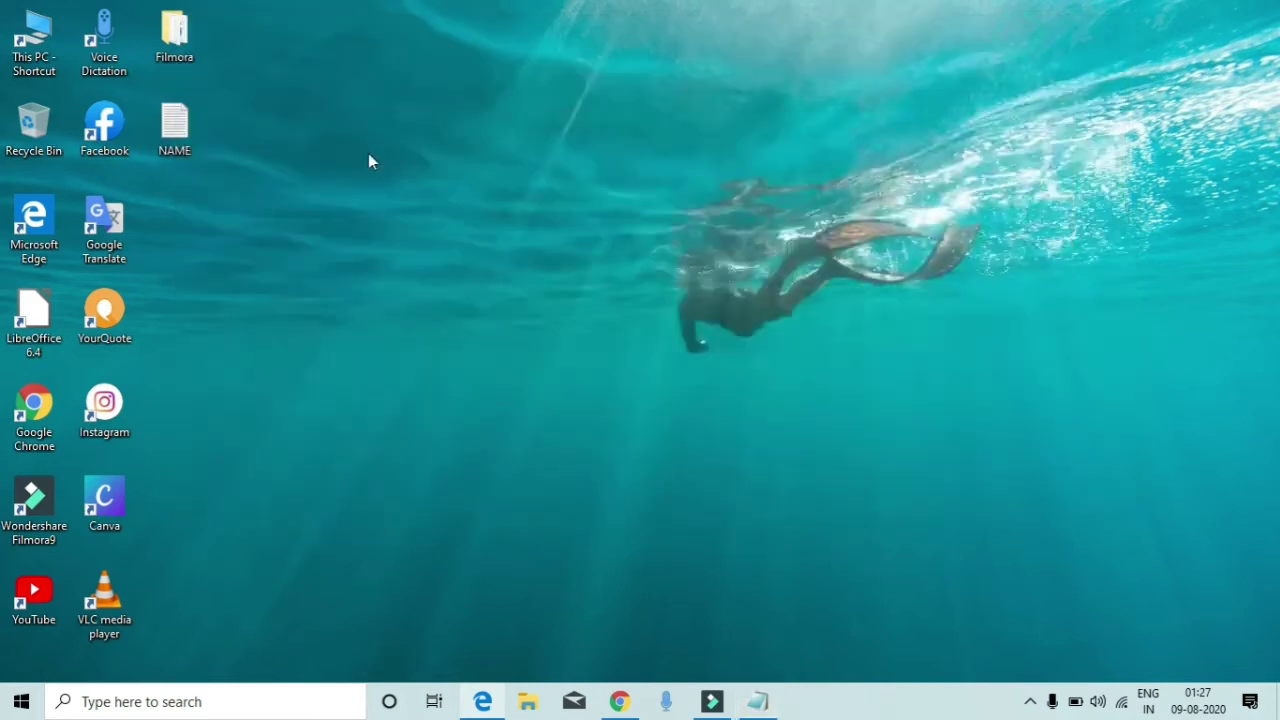
double_click(175, 130)
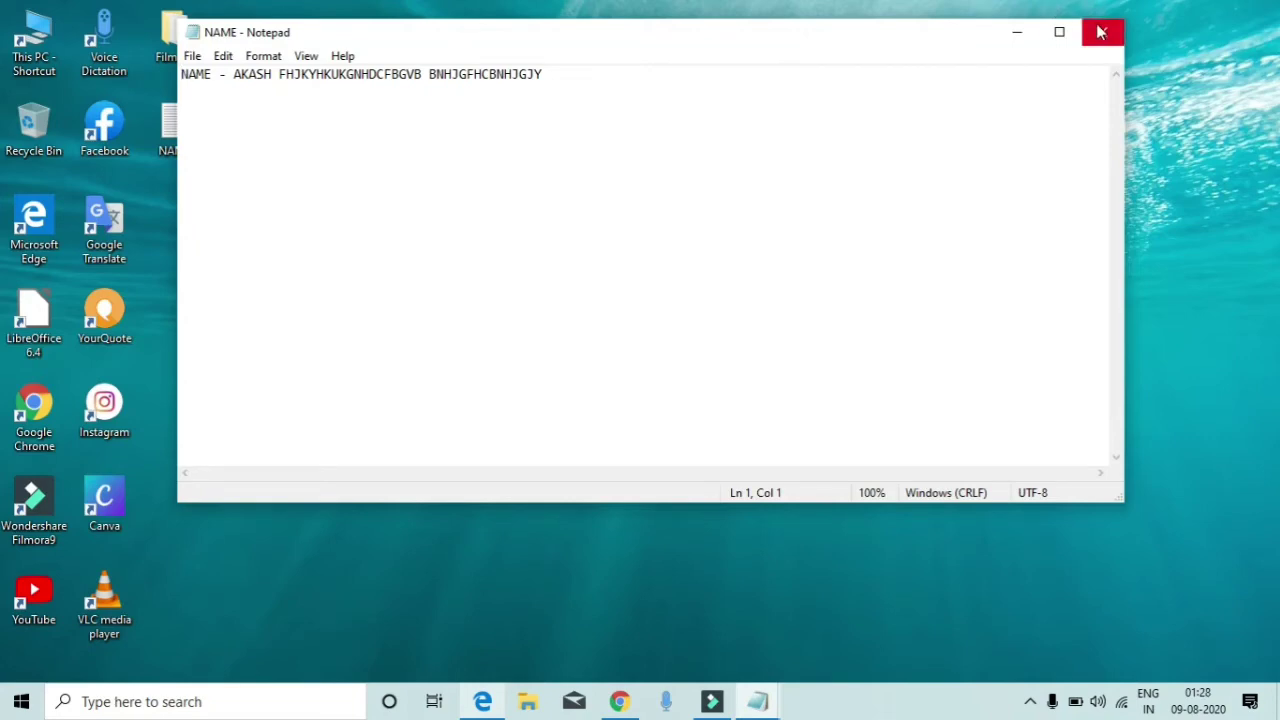
left_click(1020, 33)
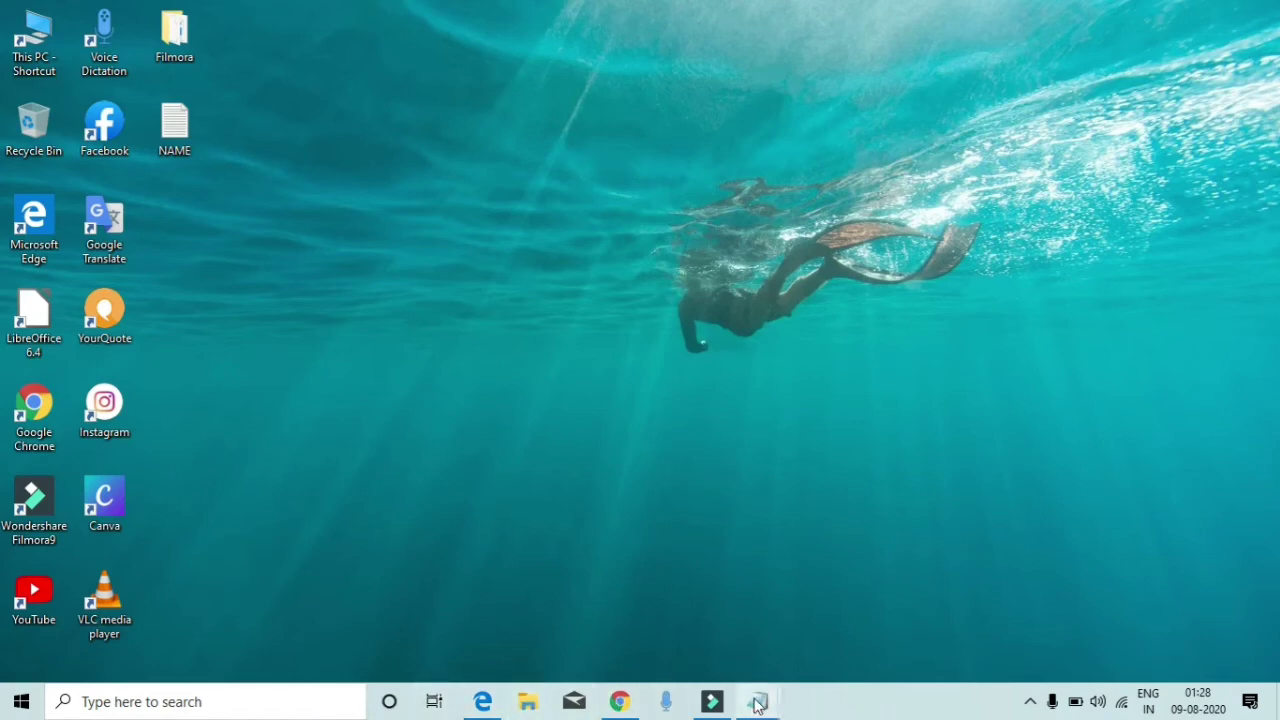
Close both minimized NAME Notepad windows, restoring the second one before closing it.
mouse_move(757, 706)
mouse_move(705, 620)
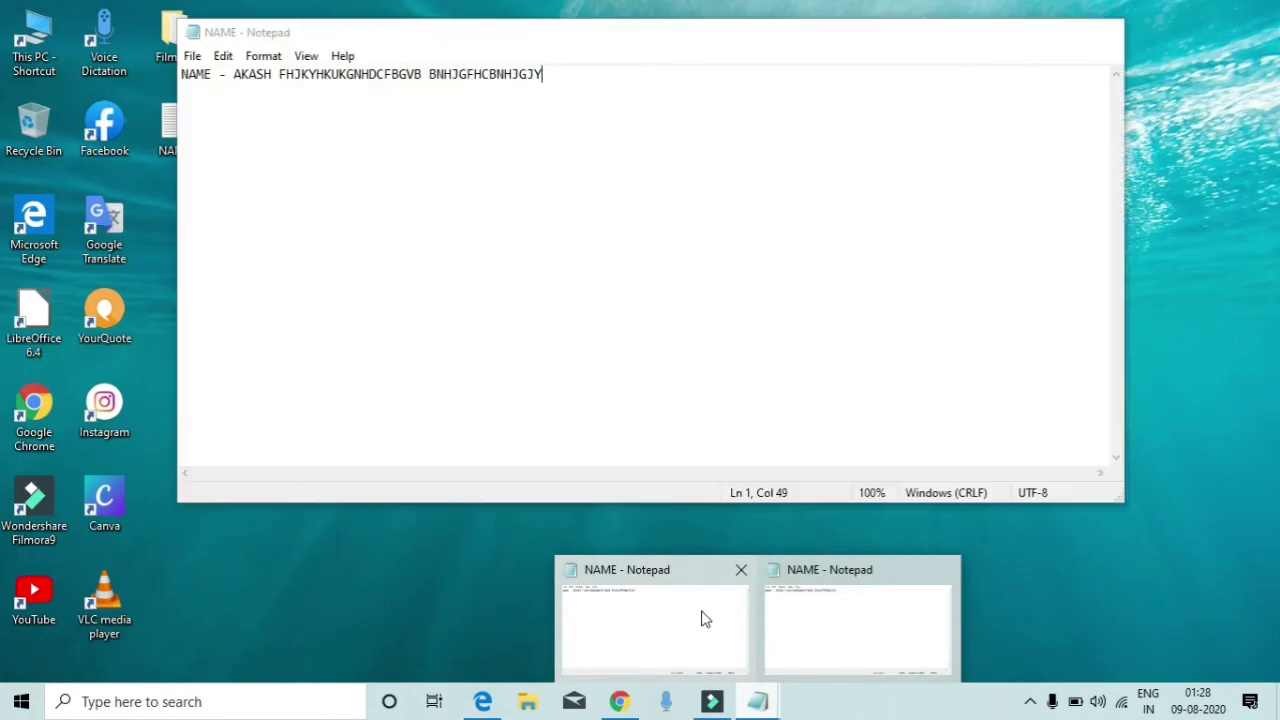
left_click(741, 572)
mouse_move(838, 572)
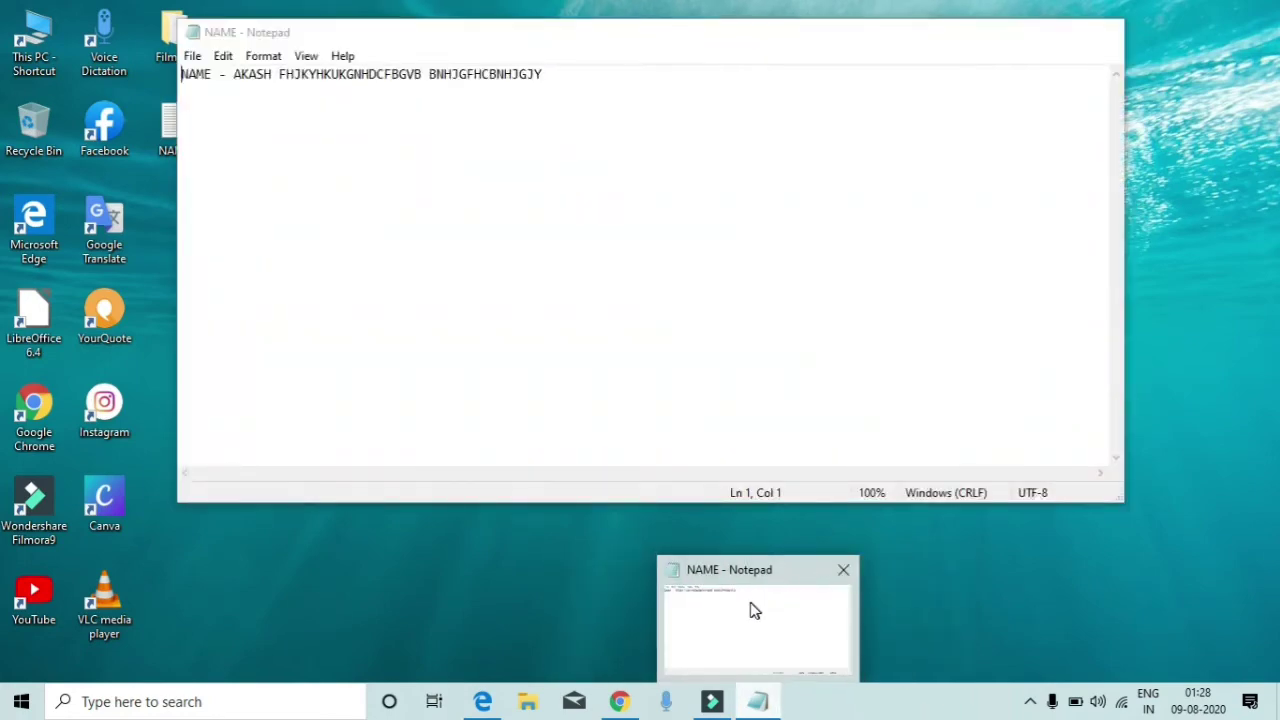
left_click(754, 610)
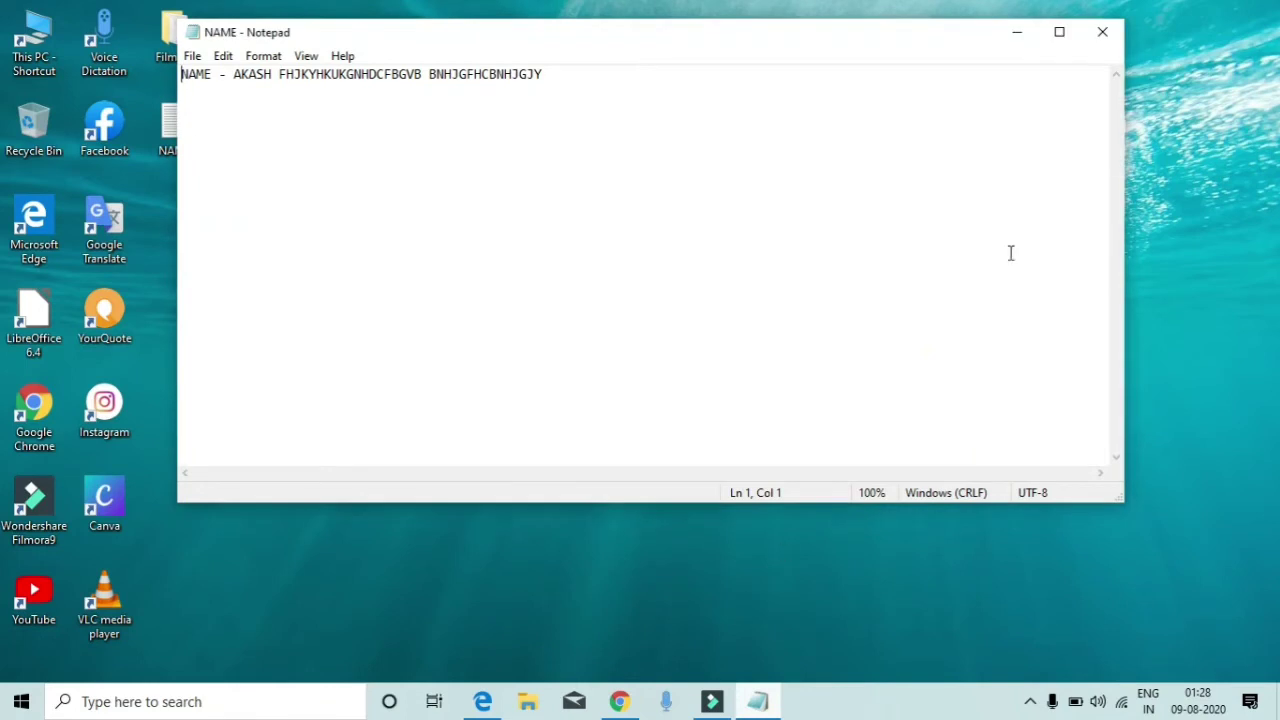
left_click(1102, 32)
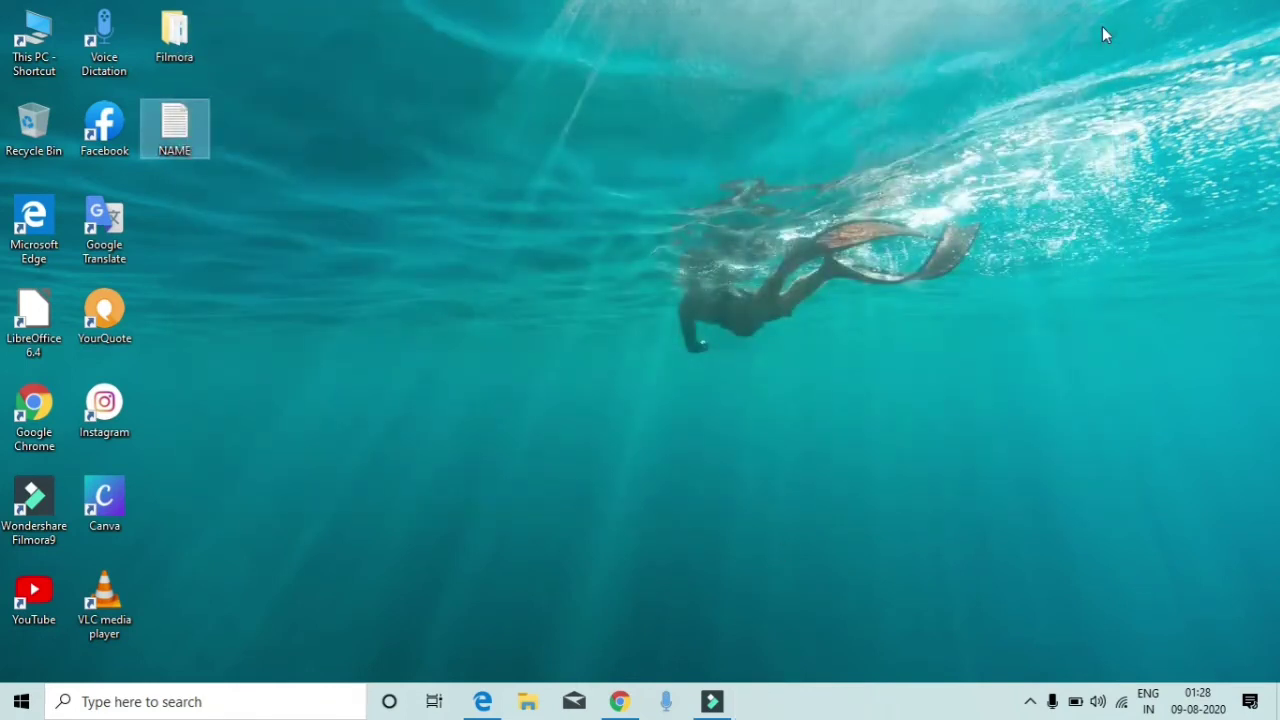
Refresh the desktop and open the Education (D:) drive through This PC.
right_click(1102, 26)
left_click(1099, 105)
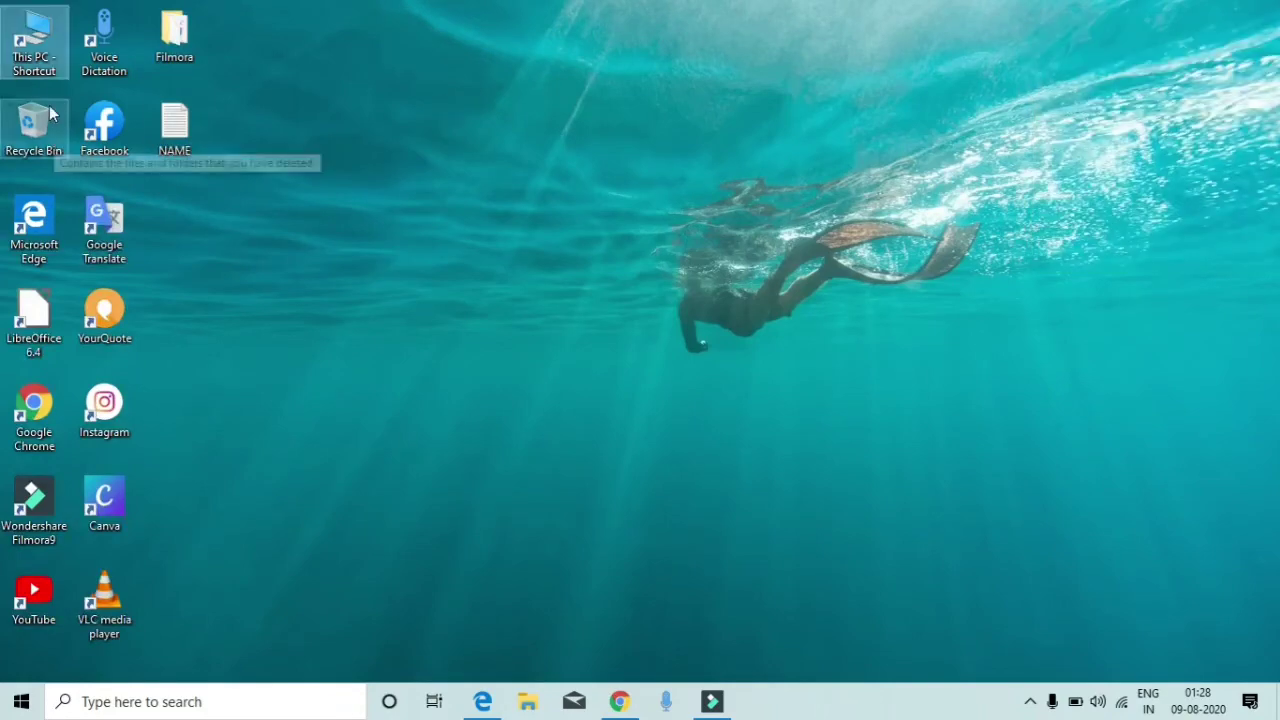
double_click(30, 50)
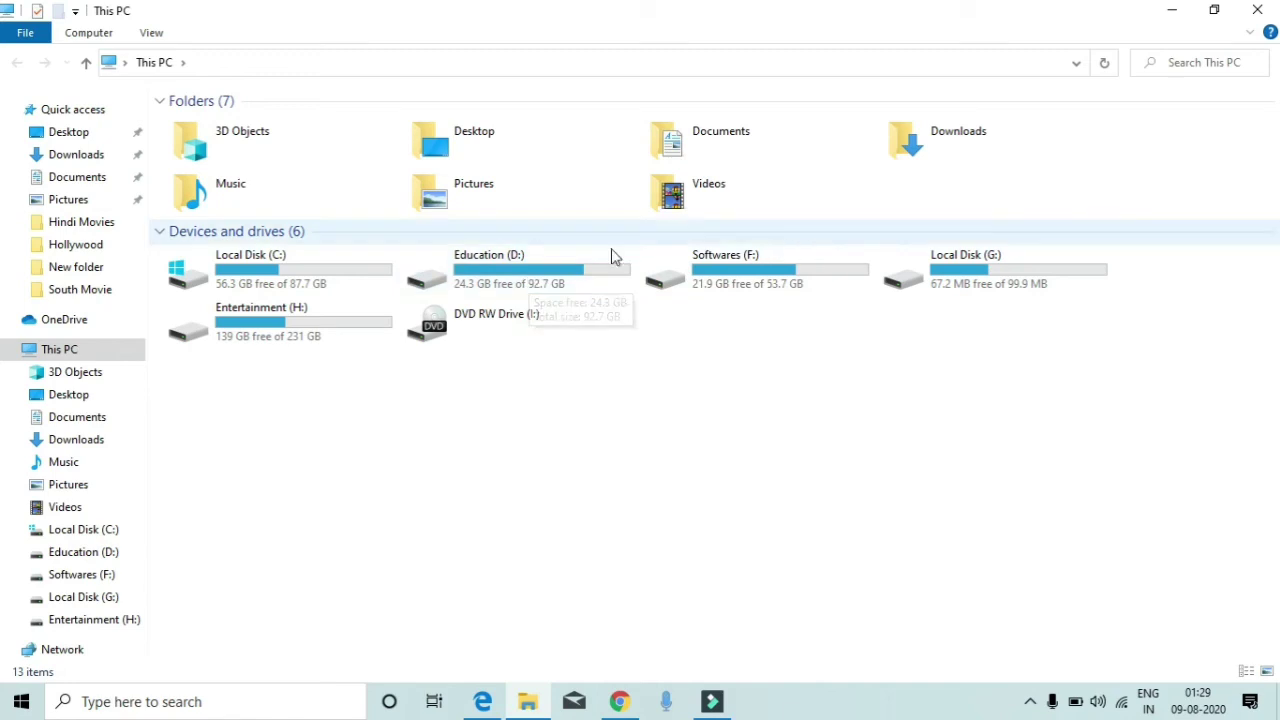
left_click(519, 265)
double_click(519, 265)
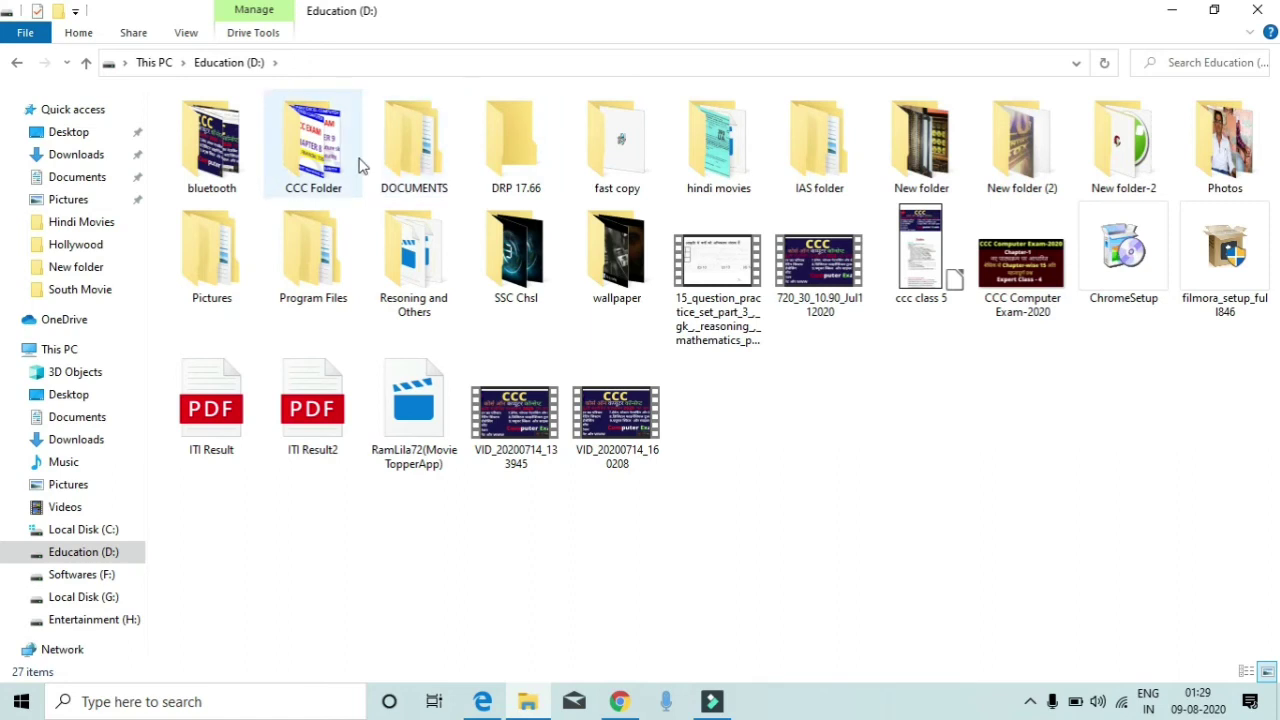
Open the IAS folder on the Education drive and the Geography folder inside it.
mouse_move(838, 168)
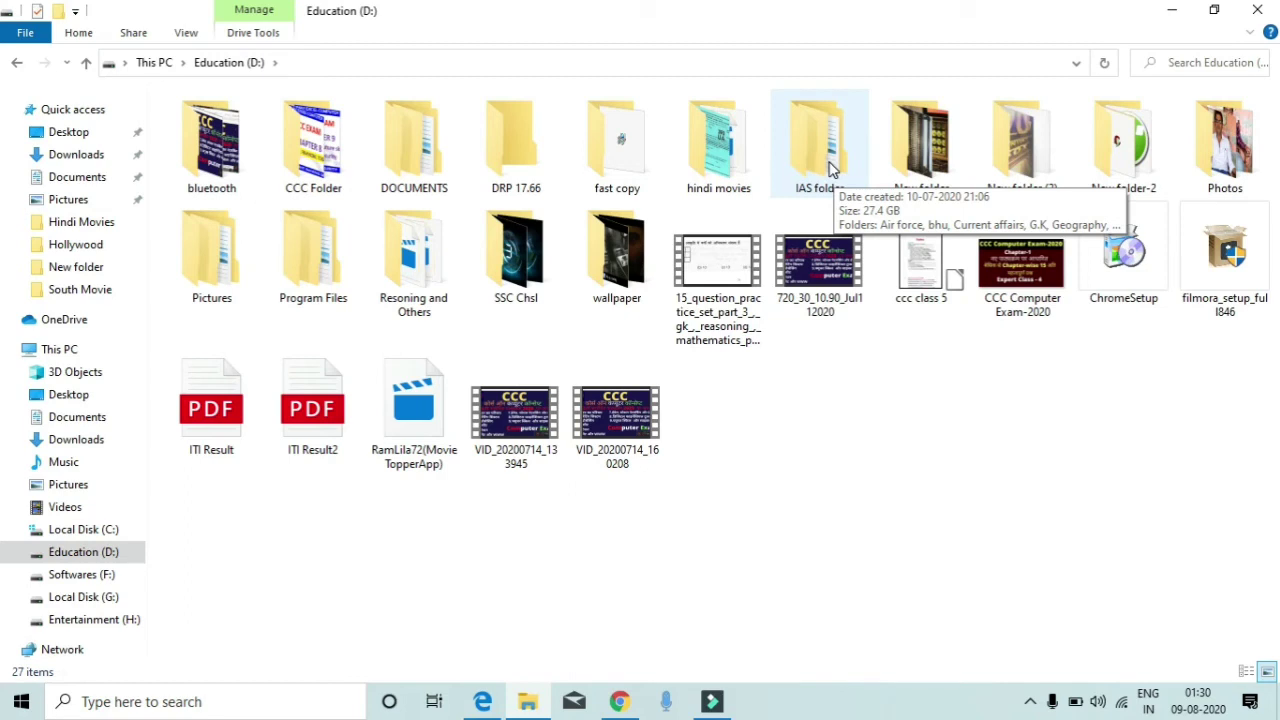
left_click(830, 170)
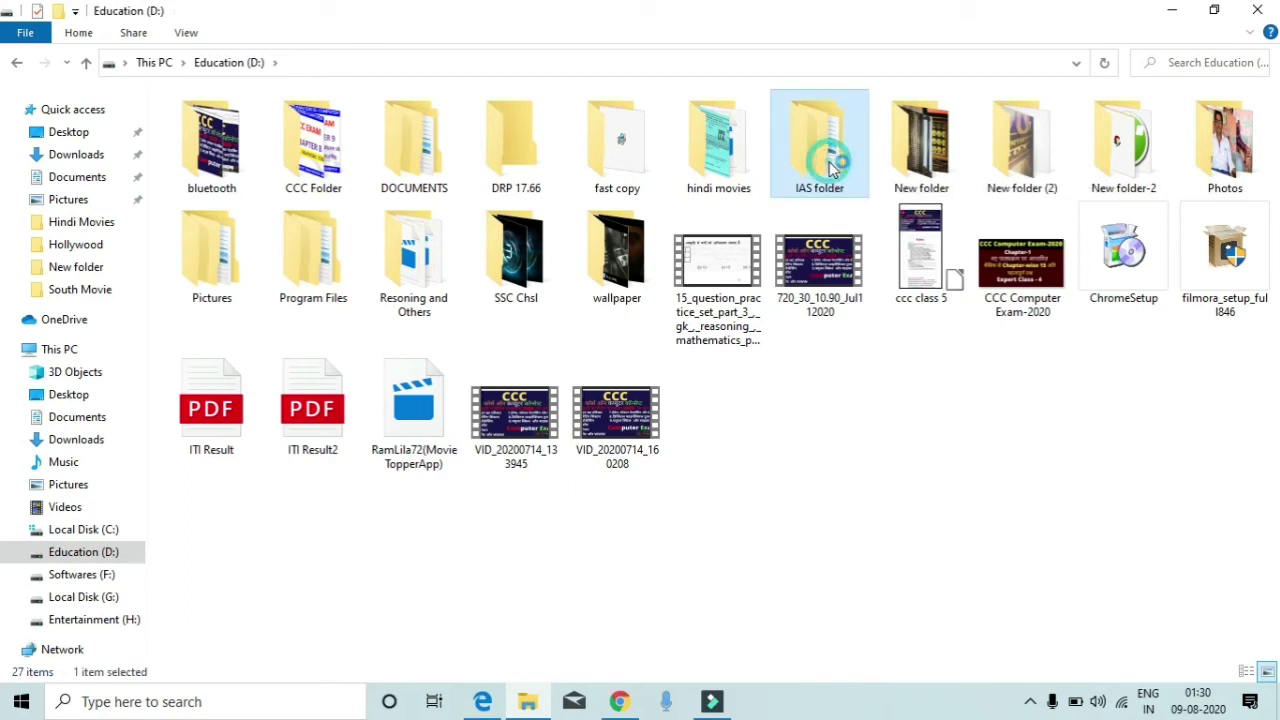
double_click(830, 170)
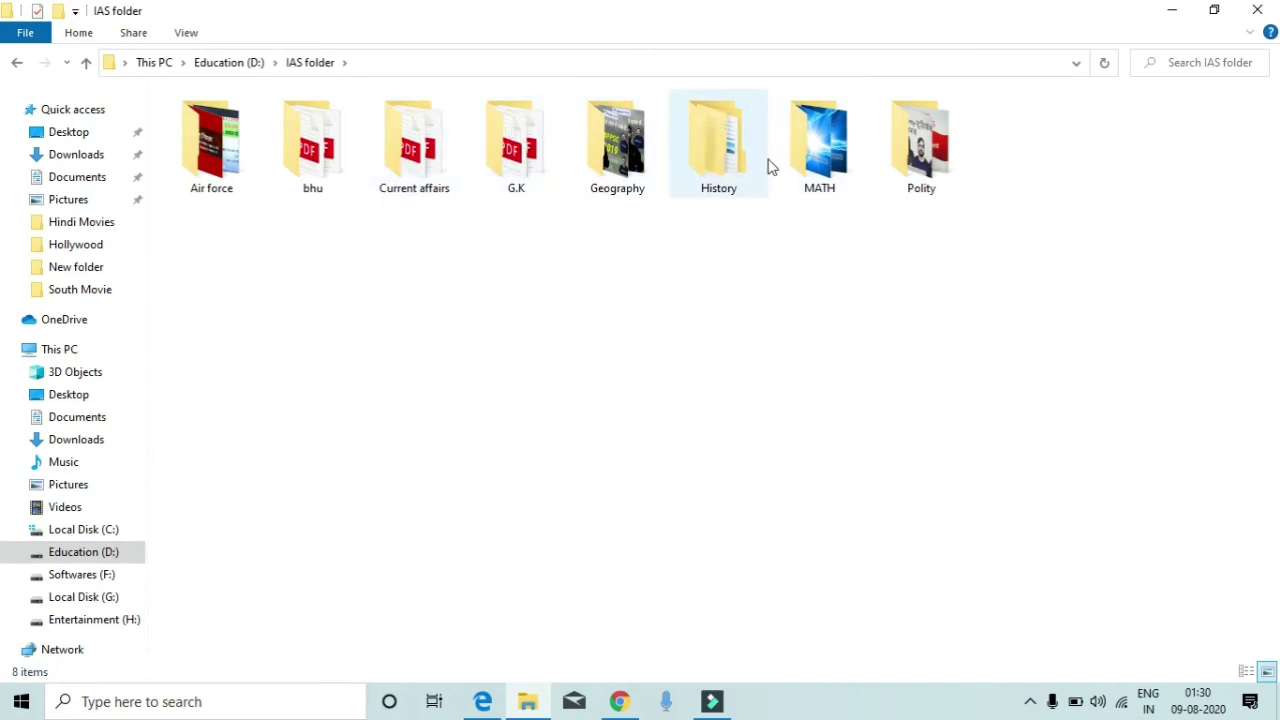
left_click(599, 172)
double_click(599, 172)
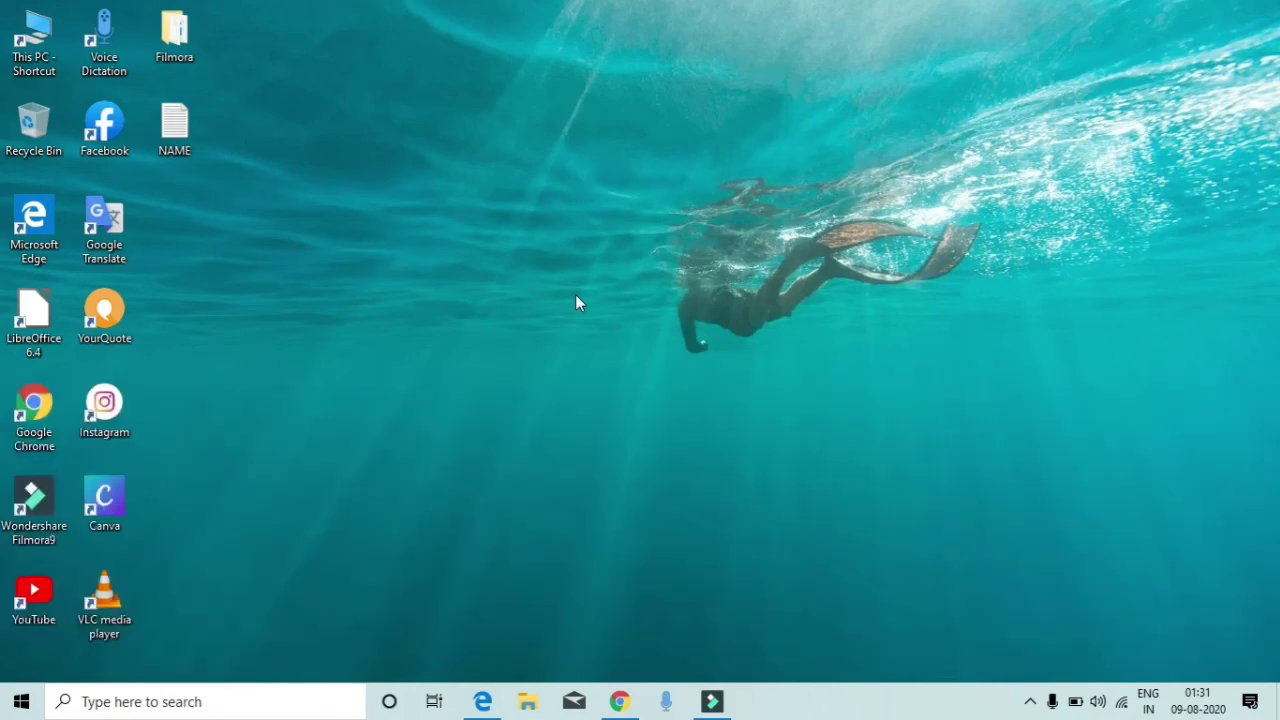
Set the desktop background to the beach picture with the rock arch in the personalization settings and minimize Settings to view it.
right_click(577, 302)
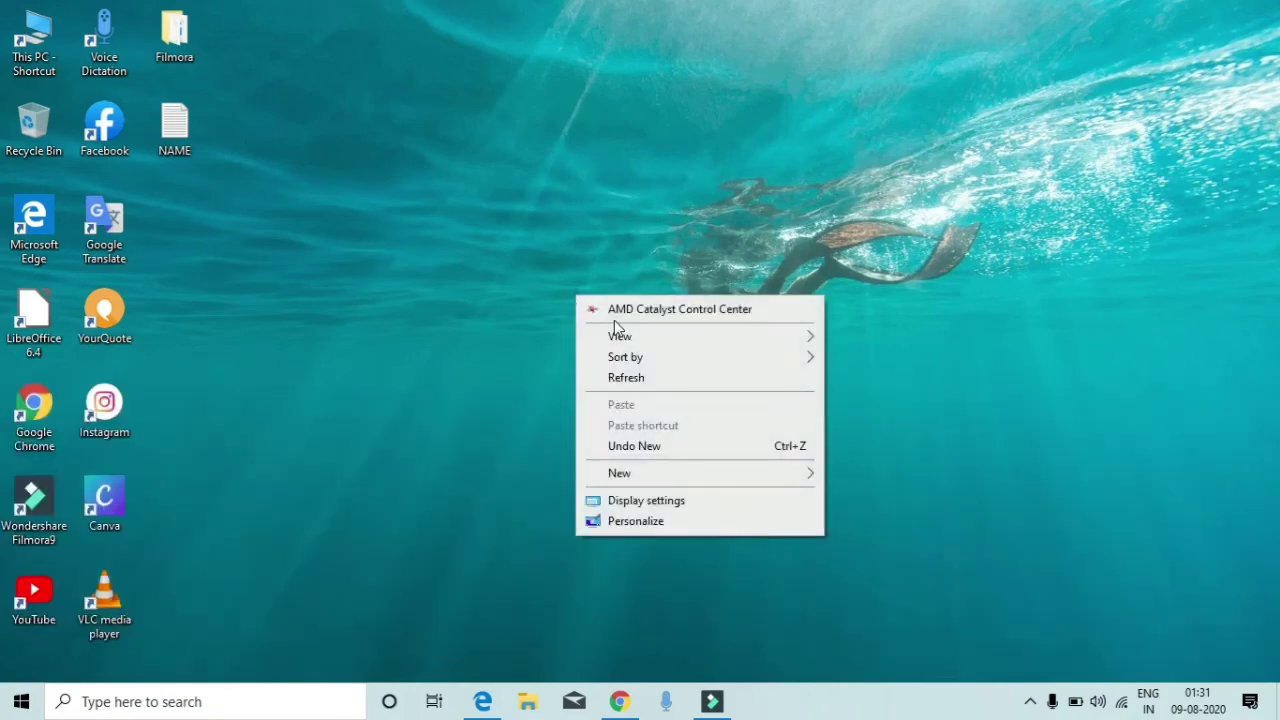
left_click(622, 523)
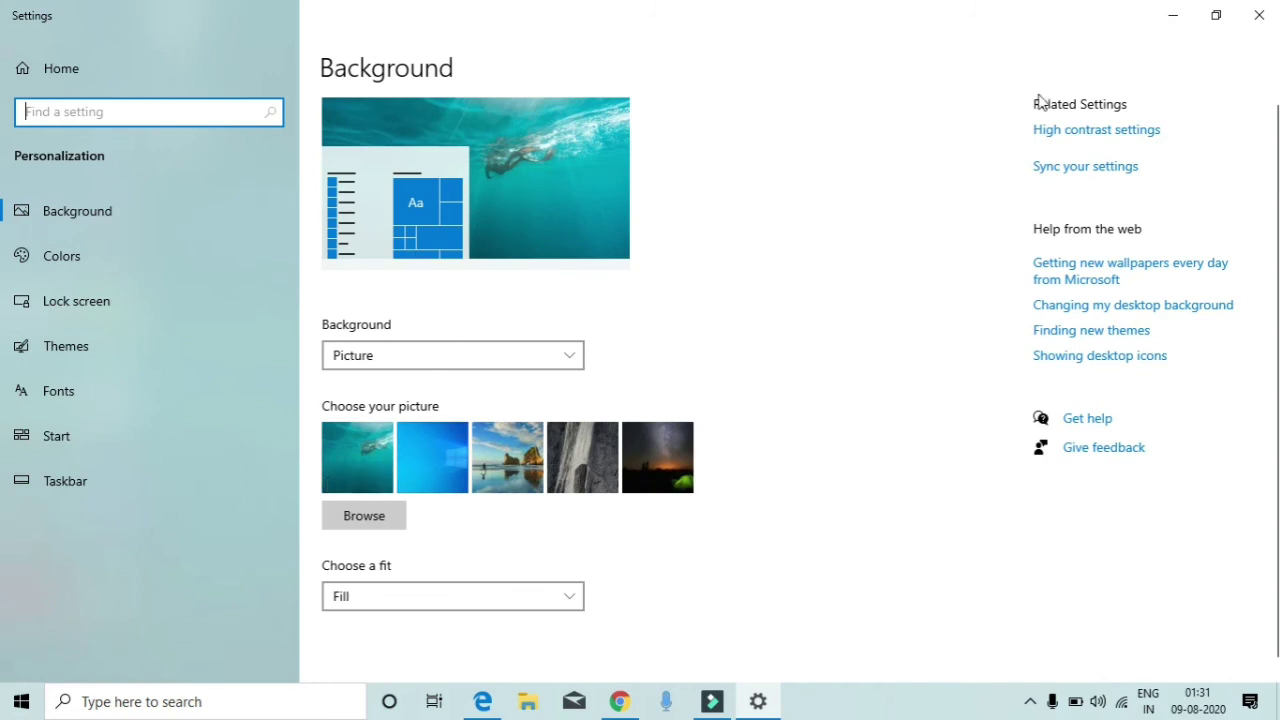
left_click(1172, 22)
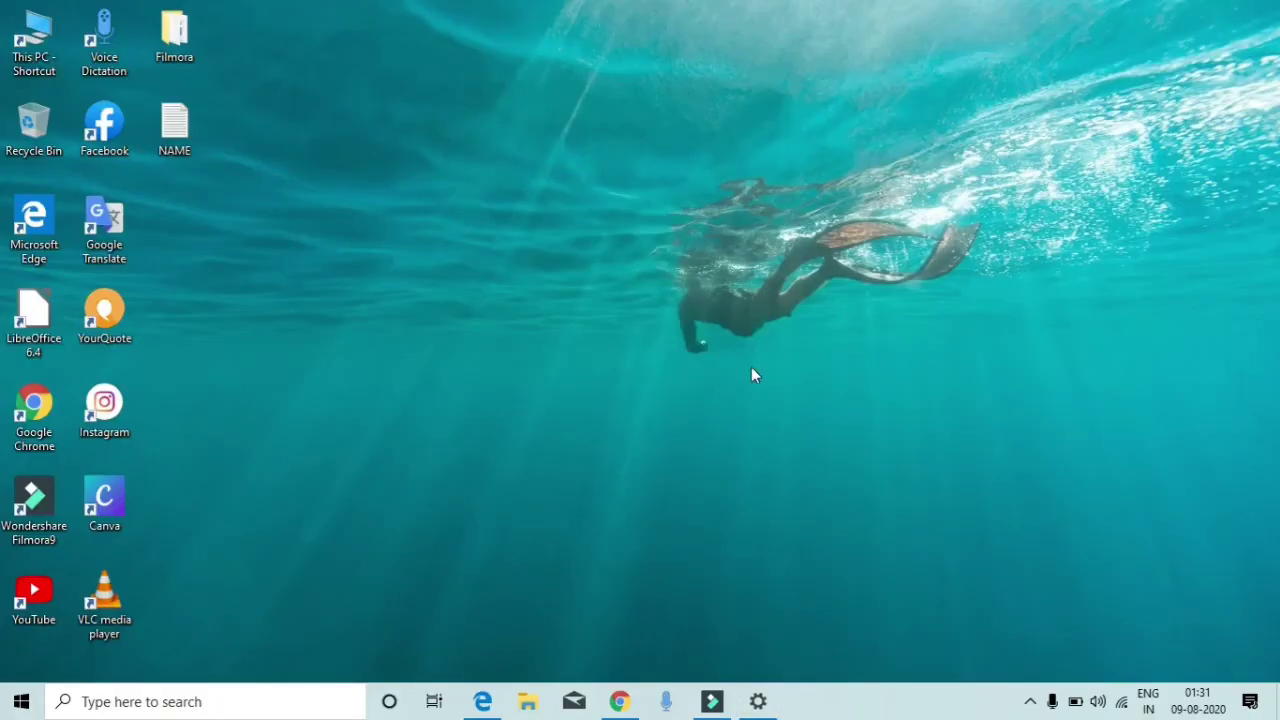
left_click(759, 703)
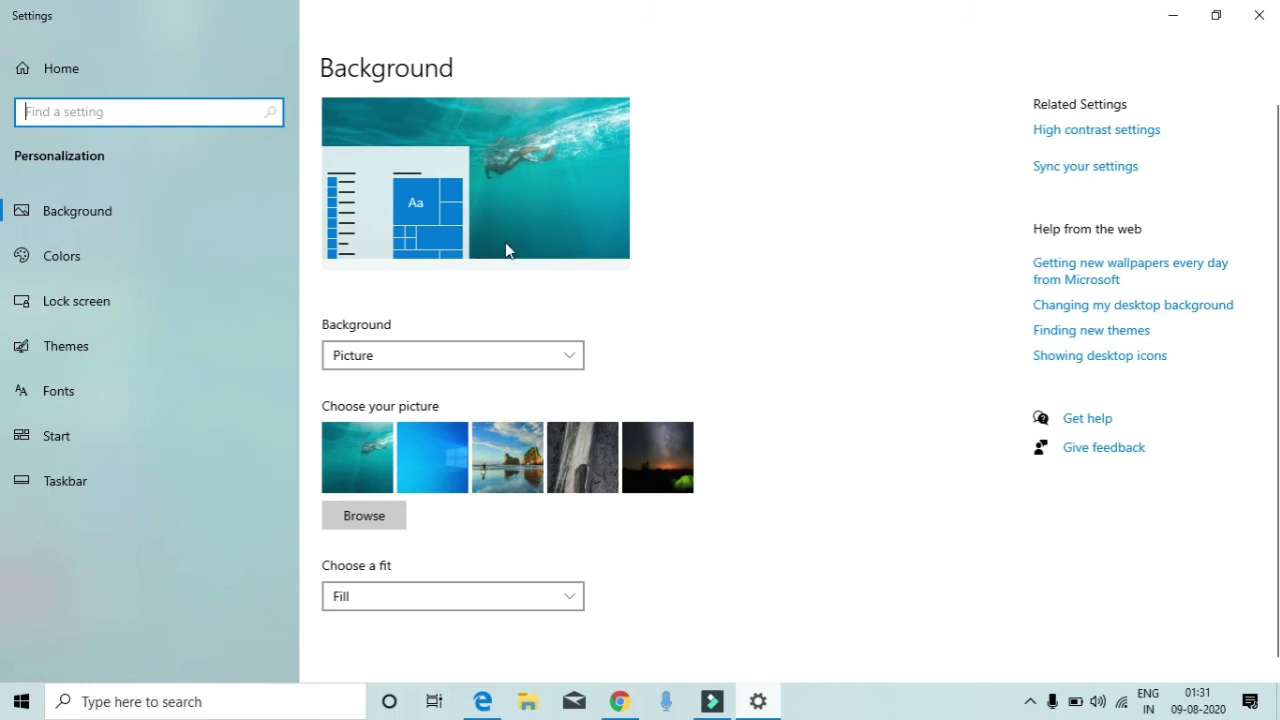
left_click(522, 460)
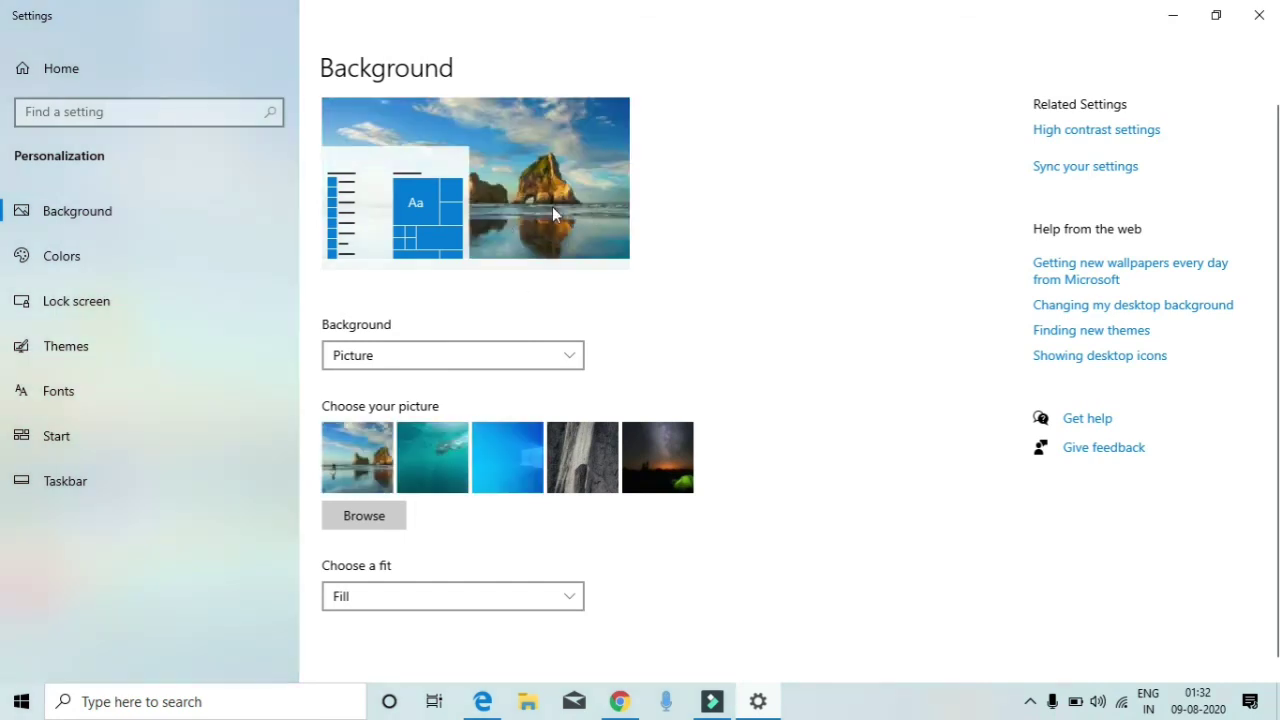
left_click(1175, 15)
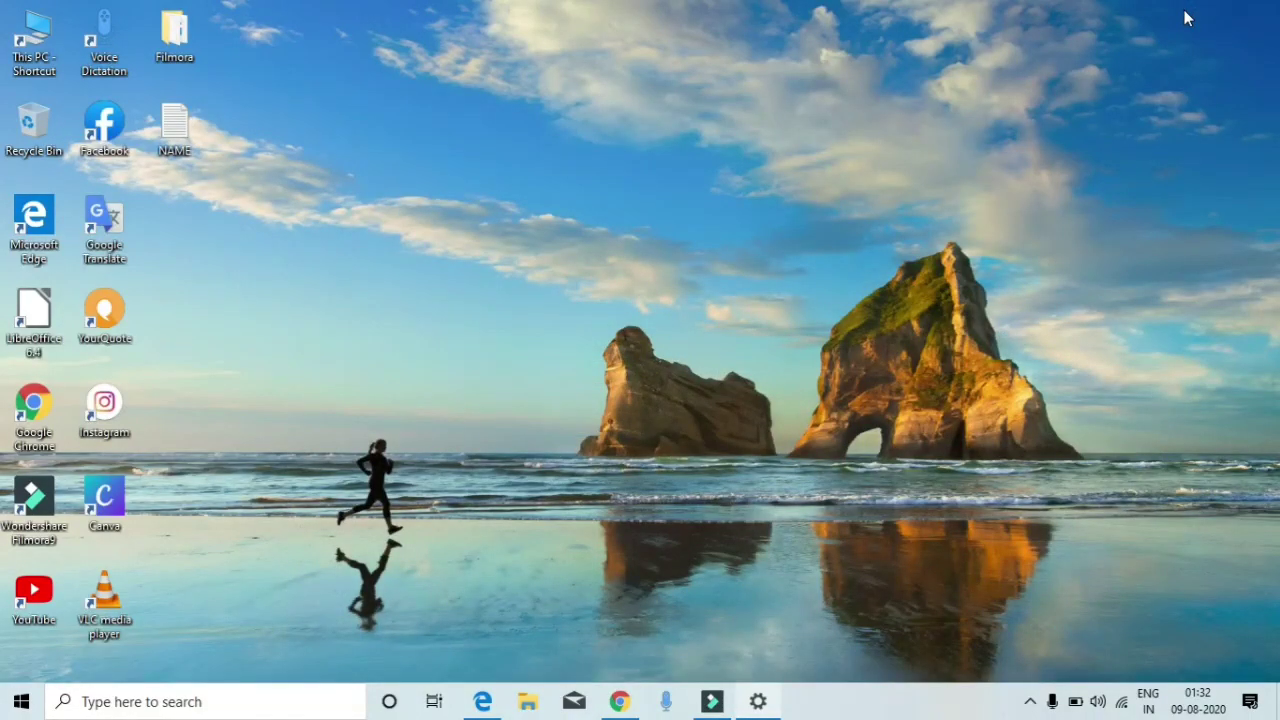
Pick the pink recent color as the accent color in the Colors settings and close Settings.
left_click(757, 703)
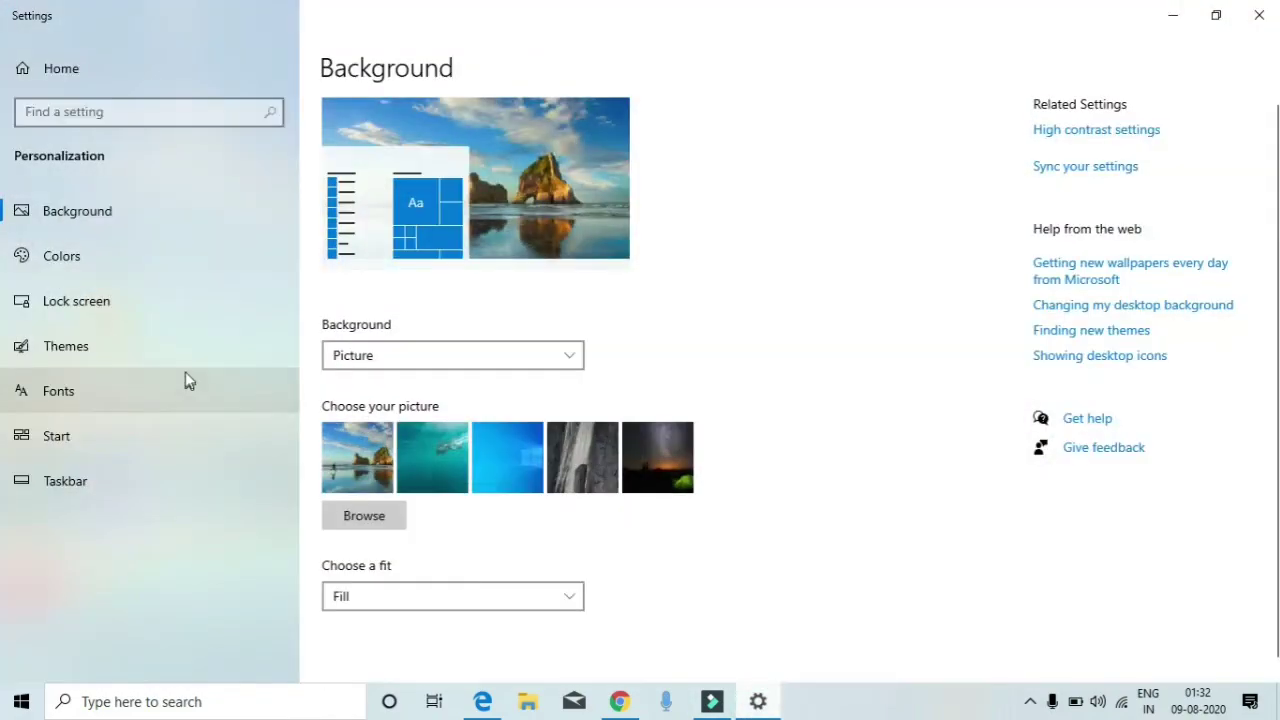
left_click(57, 261)
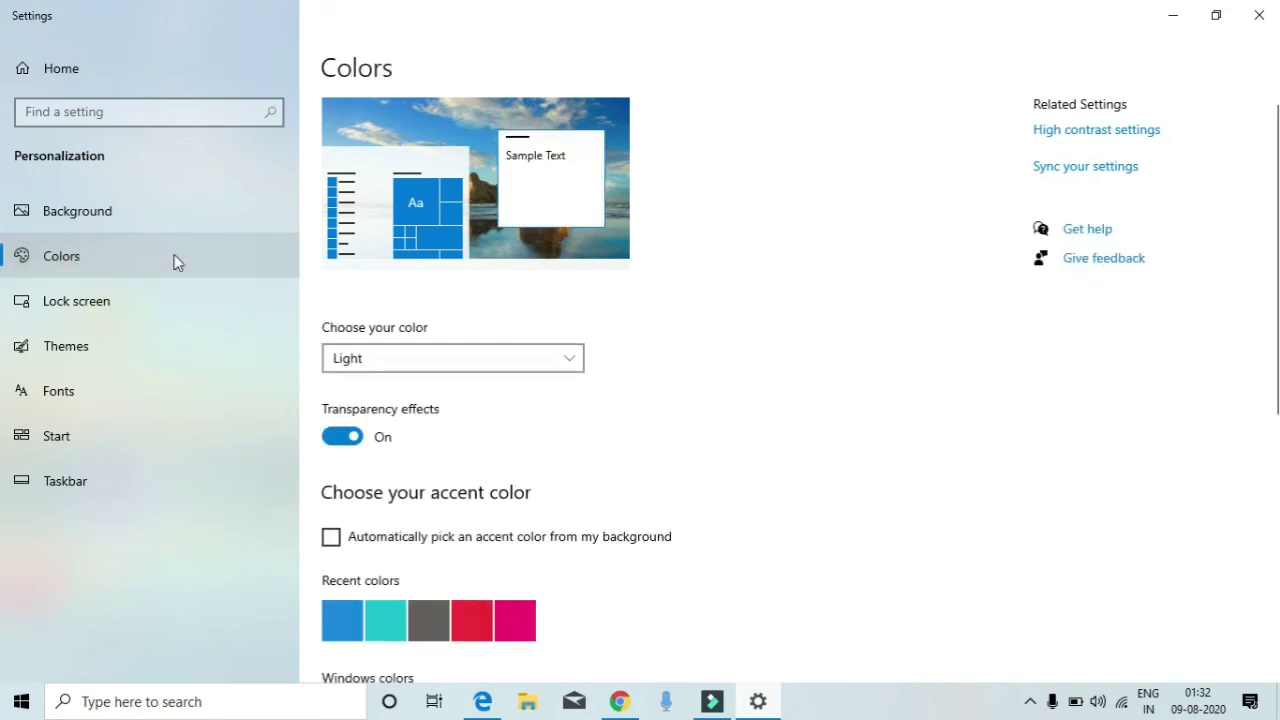
left_click(515, 620)
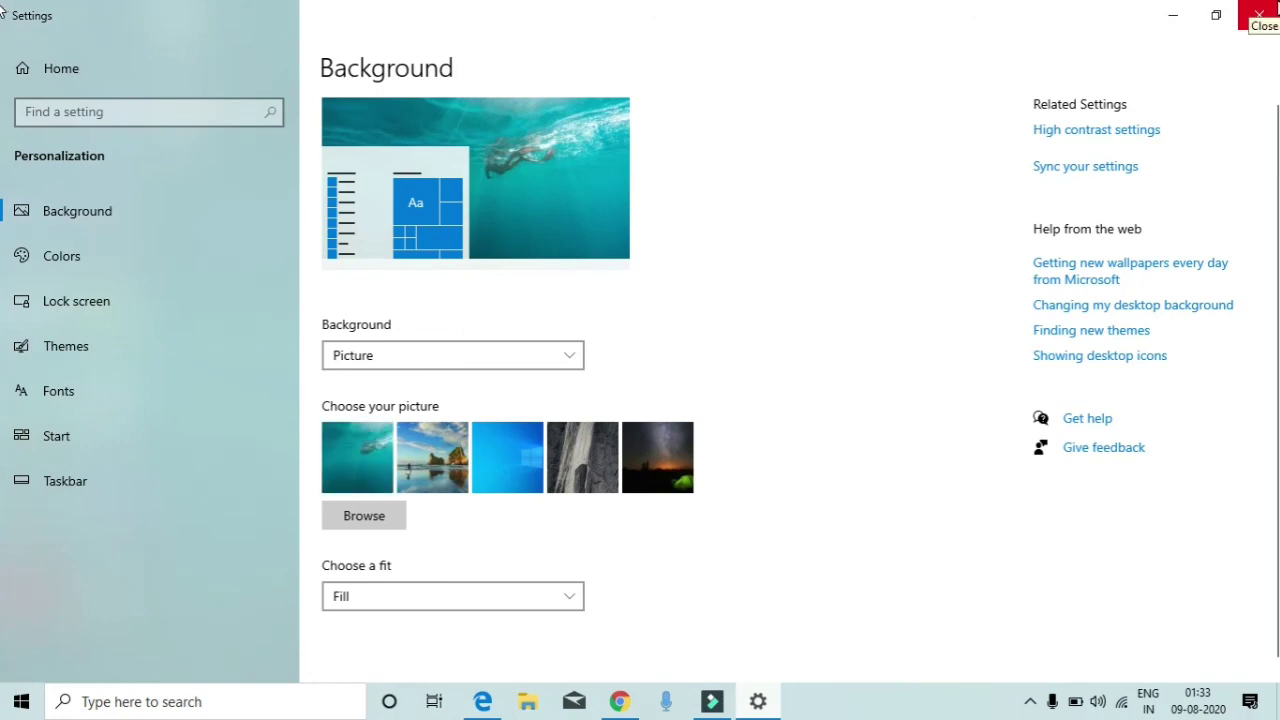
left_click(1270, 10)
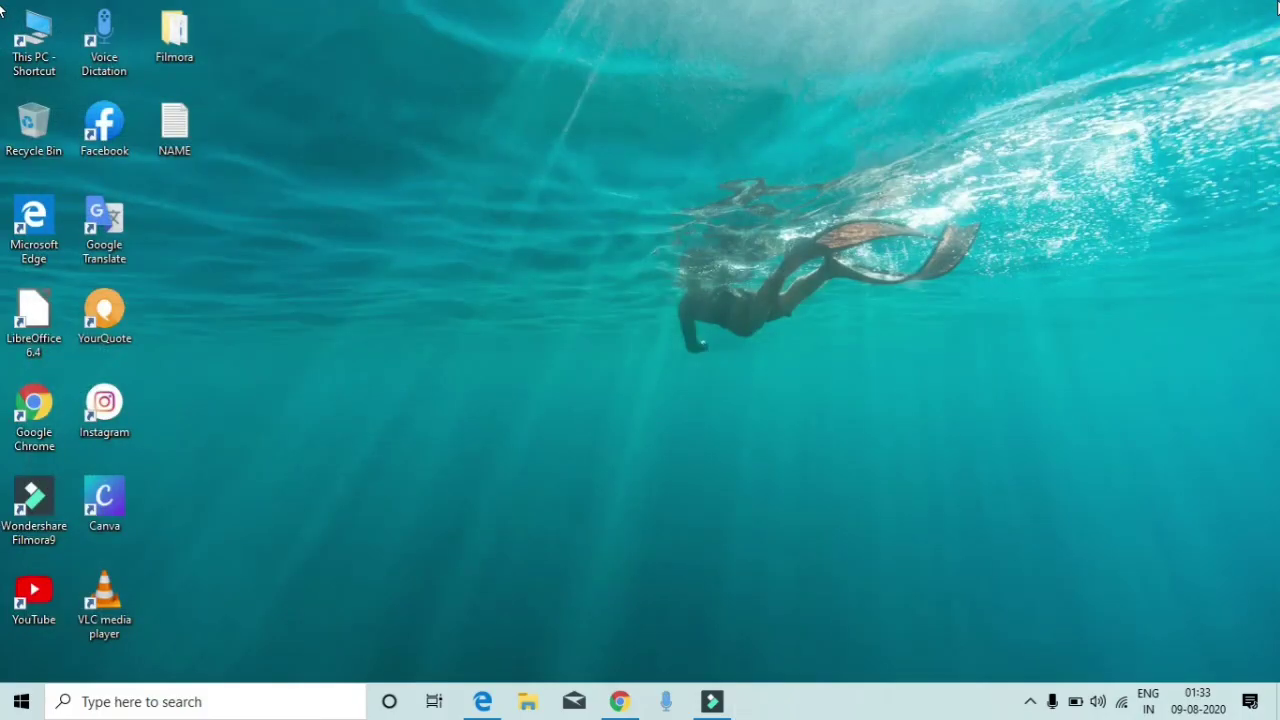